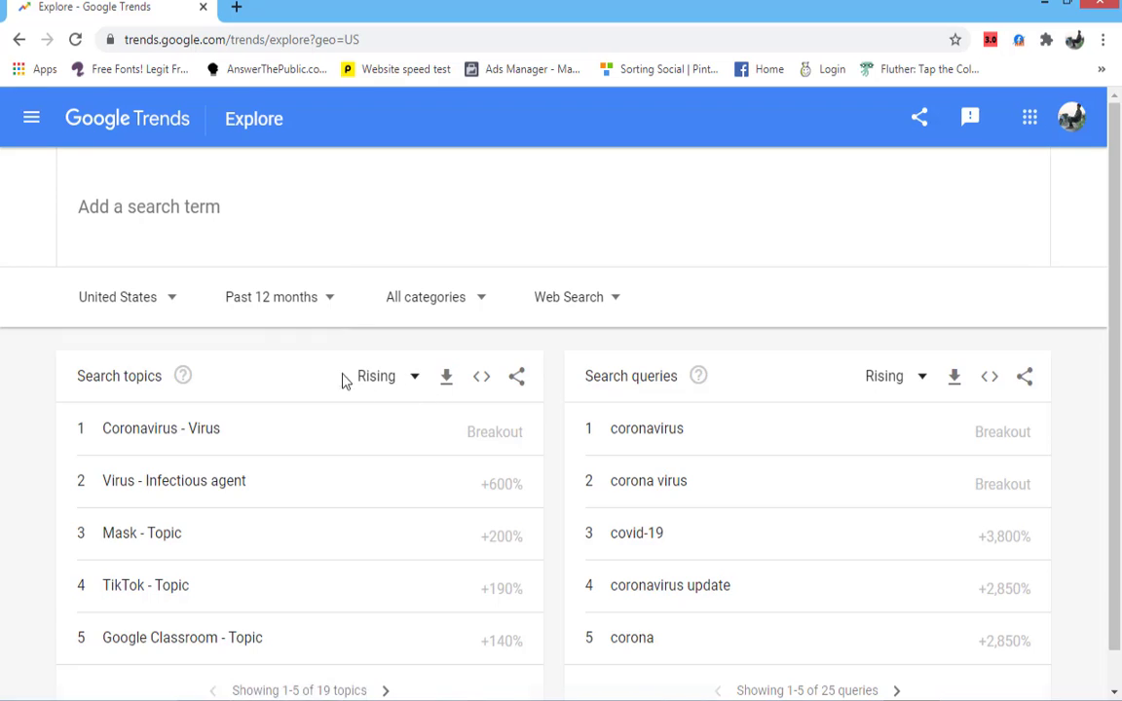
Set the time range of the United States search trends to Past 30 days.
left_click(325, 300)
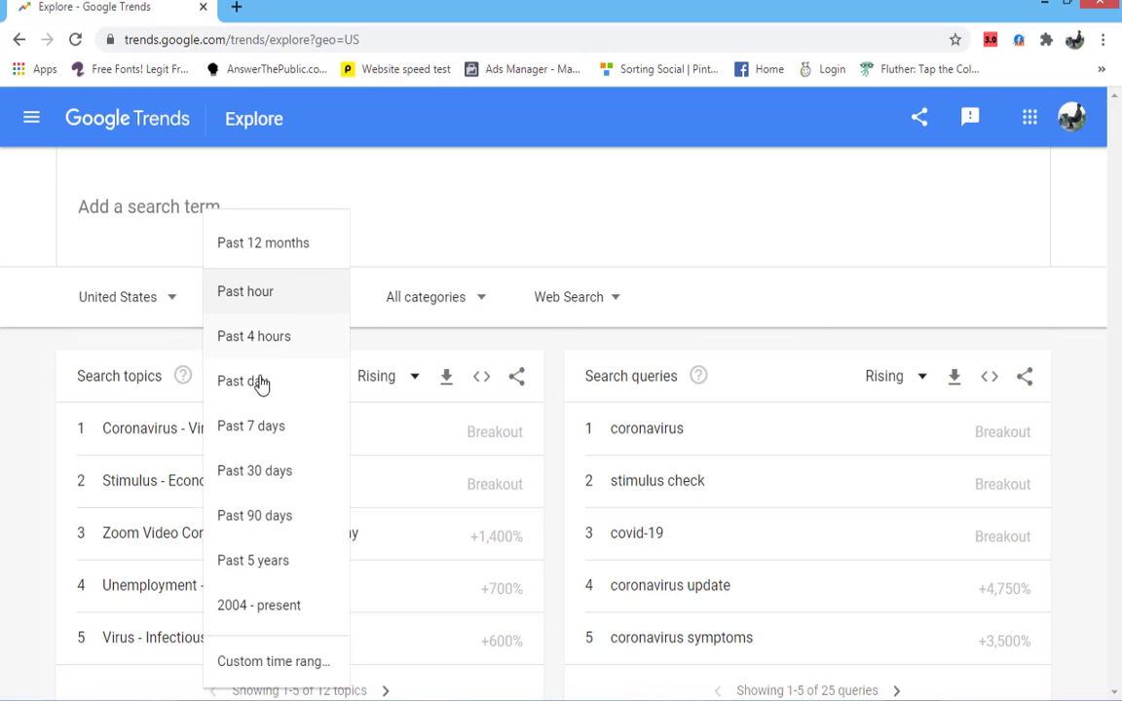
left_click(253, 472)
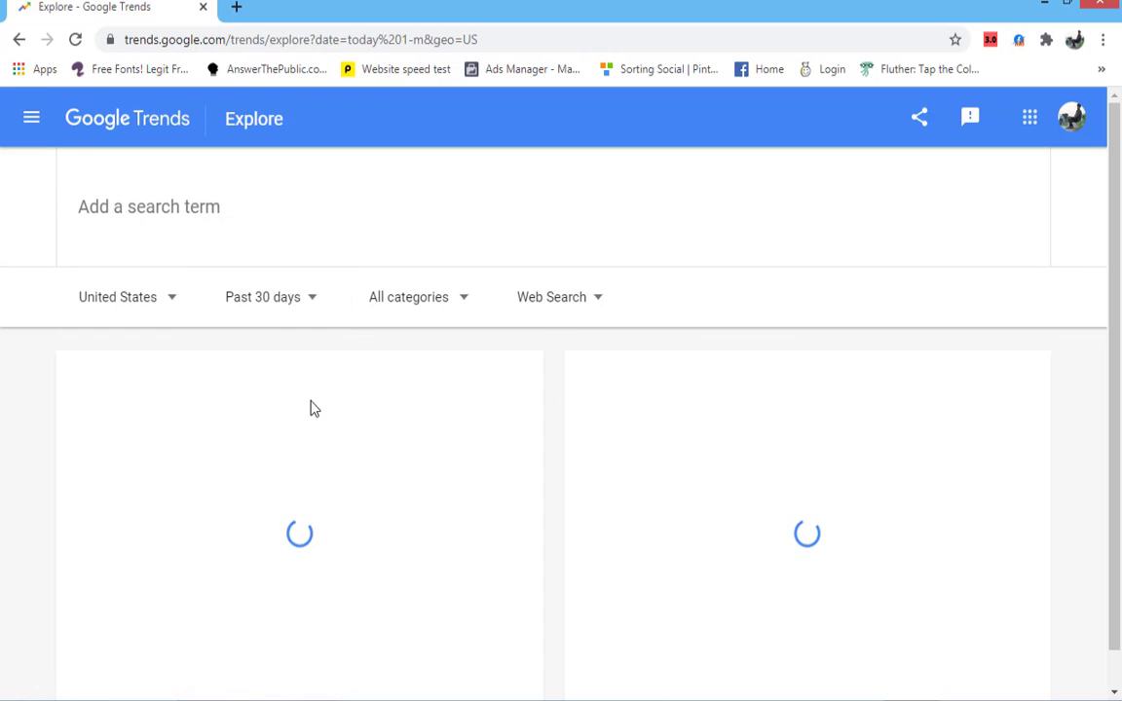
scroll(10, 357, "down", 1)
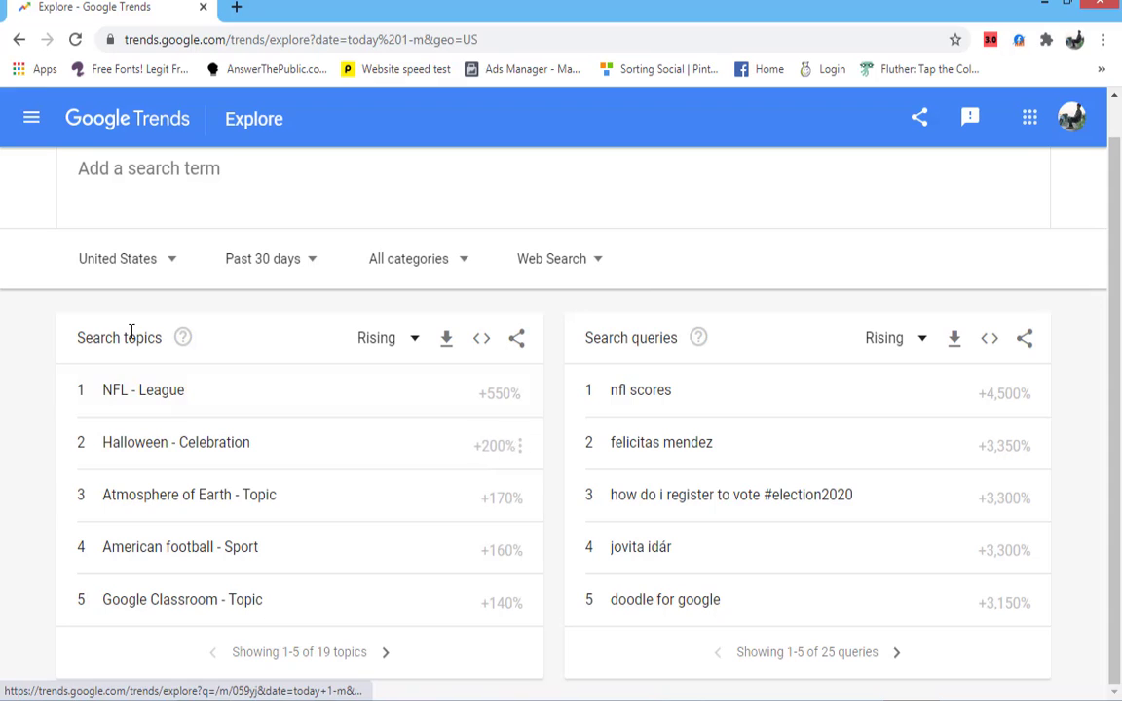
Open the Halloween celebration topic and examine its interest over time, subregion interest and related topics.
left_click(186, 448)
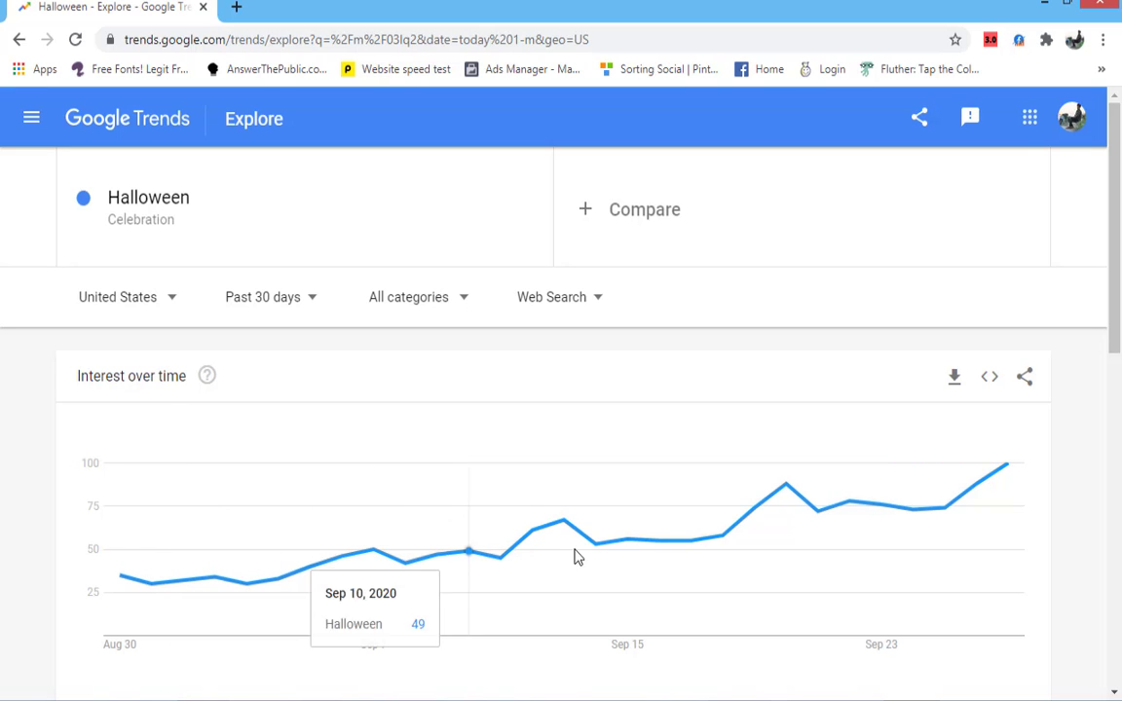
scroll(1042, 453, "down", 4)
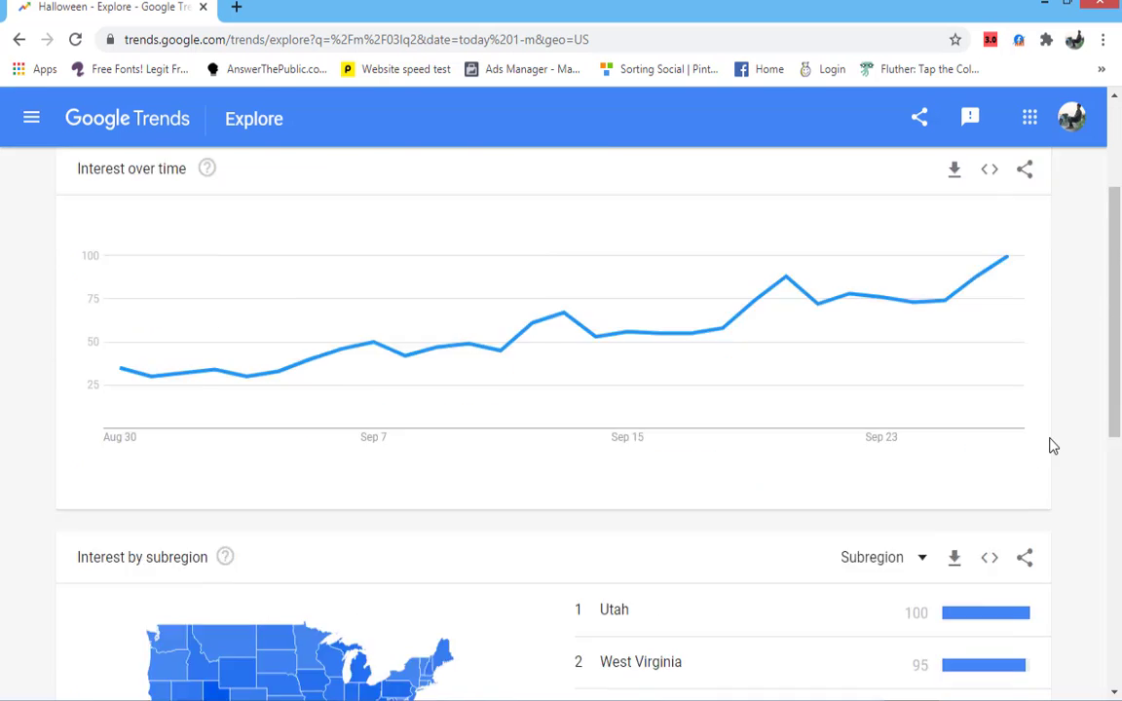
scroll(405, 394, "down", 5)
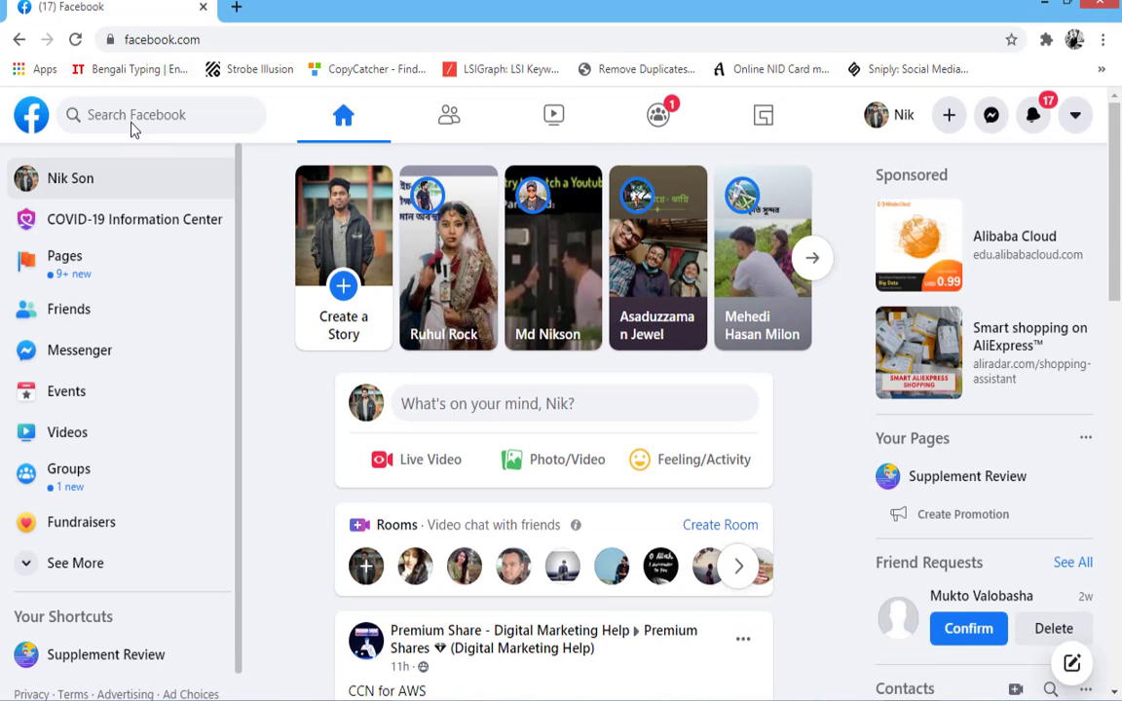
Switch to Facebook, search for "hello kitty" and open the official Hello Kitty page.
left_click(131, 114)
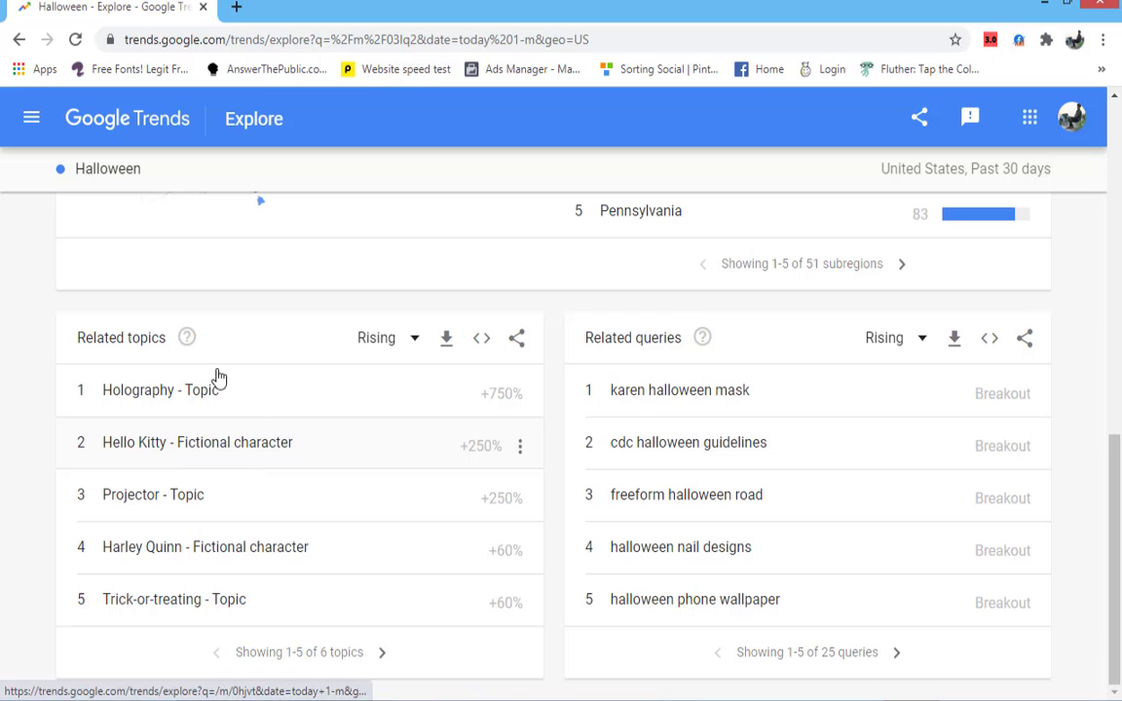
scroll(101, 282, "up", 1)
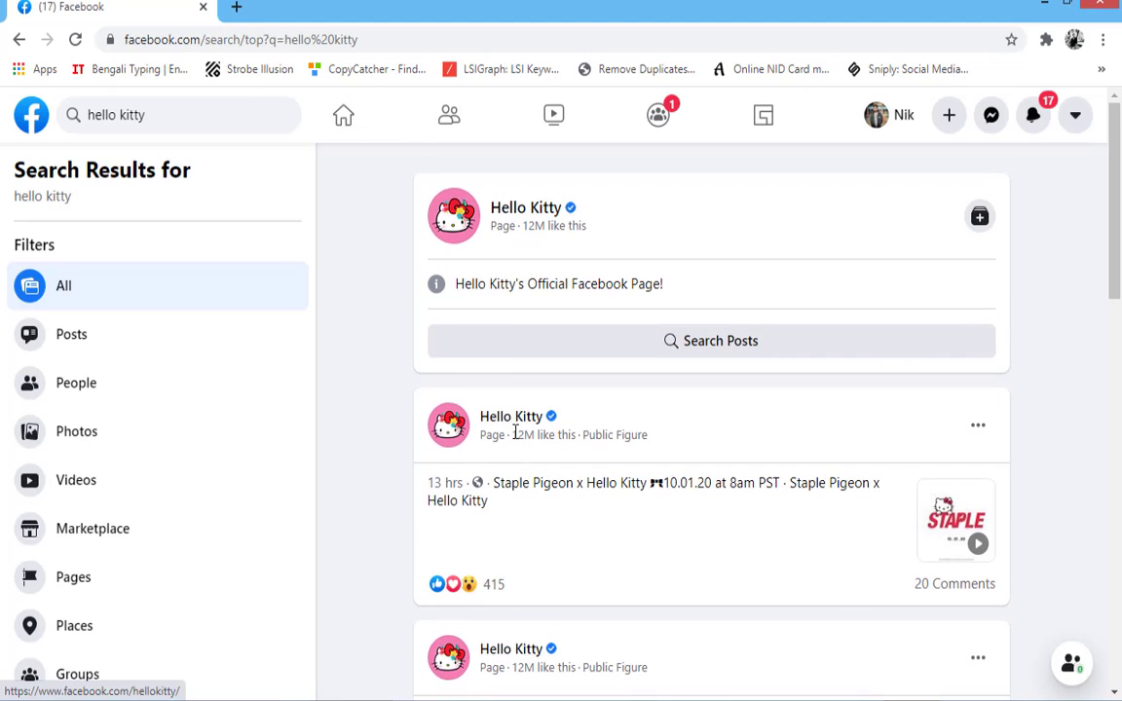
left_click(551, 209)
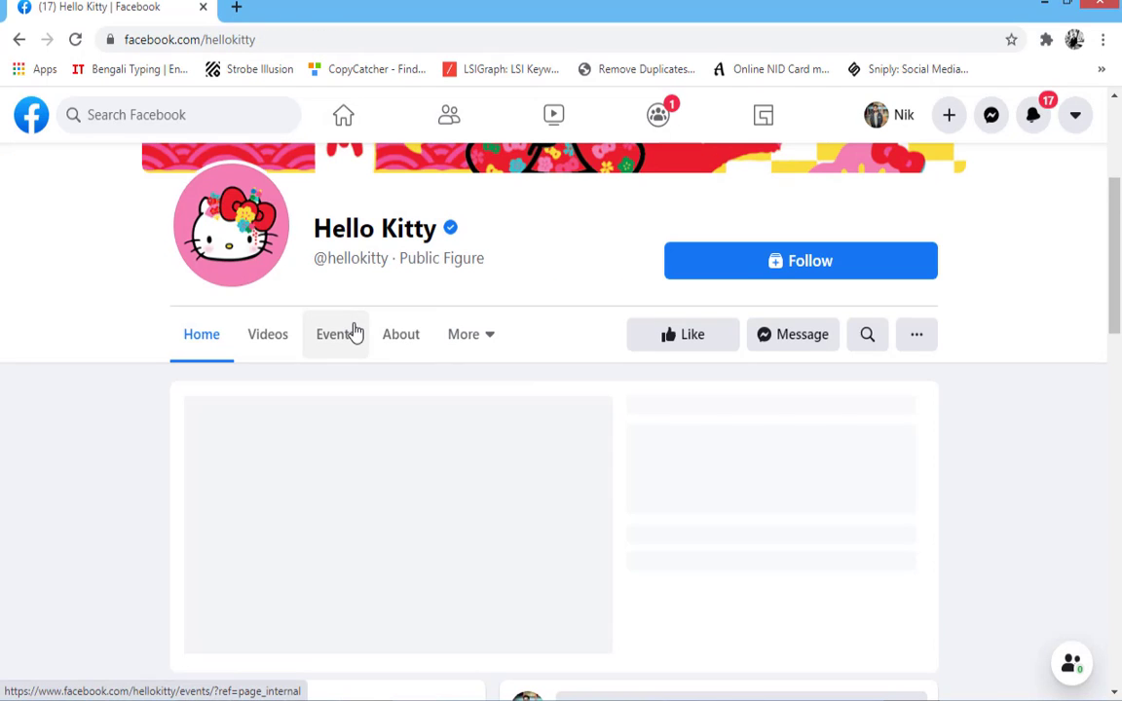
Look through the Hello Kitty page's details, photos, videos and posts.
scroll(353, 330, "down", 4)
scroll(460, 340, "down", 2)
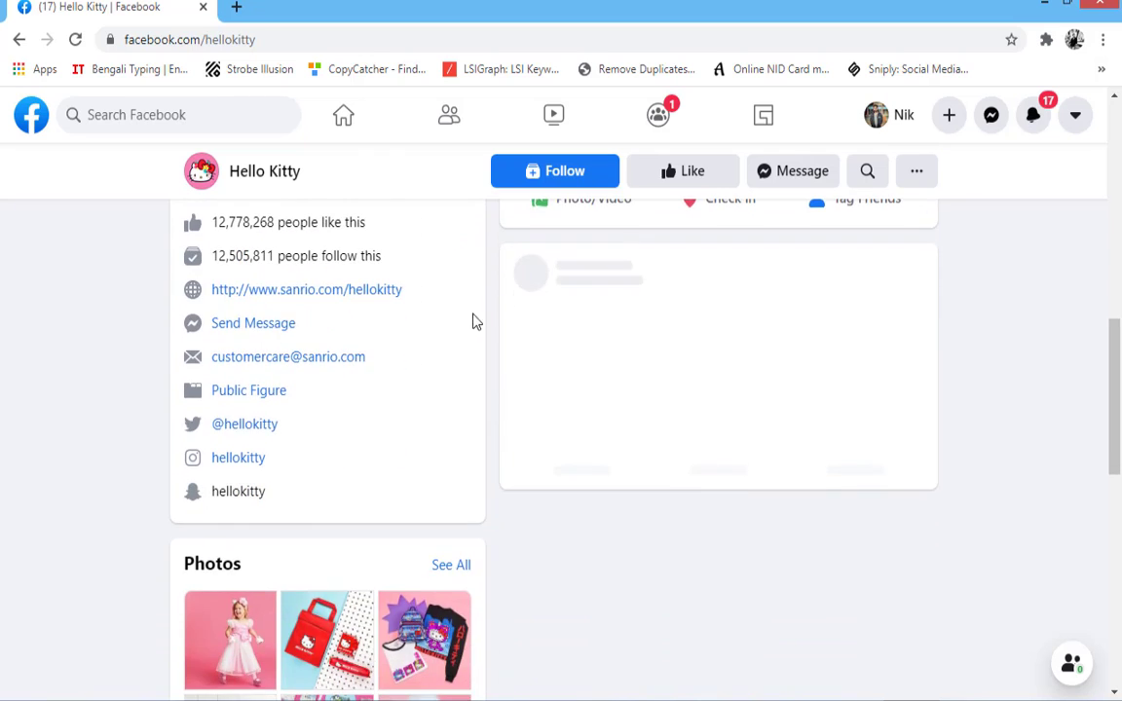
scroll(587, 300, "up", 2)
scroll(588, 302, "down", 2)
scroll(888, 446, "down", 5)
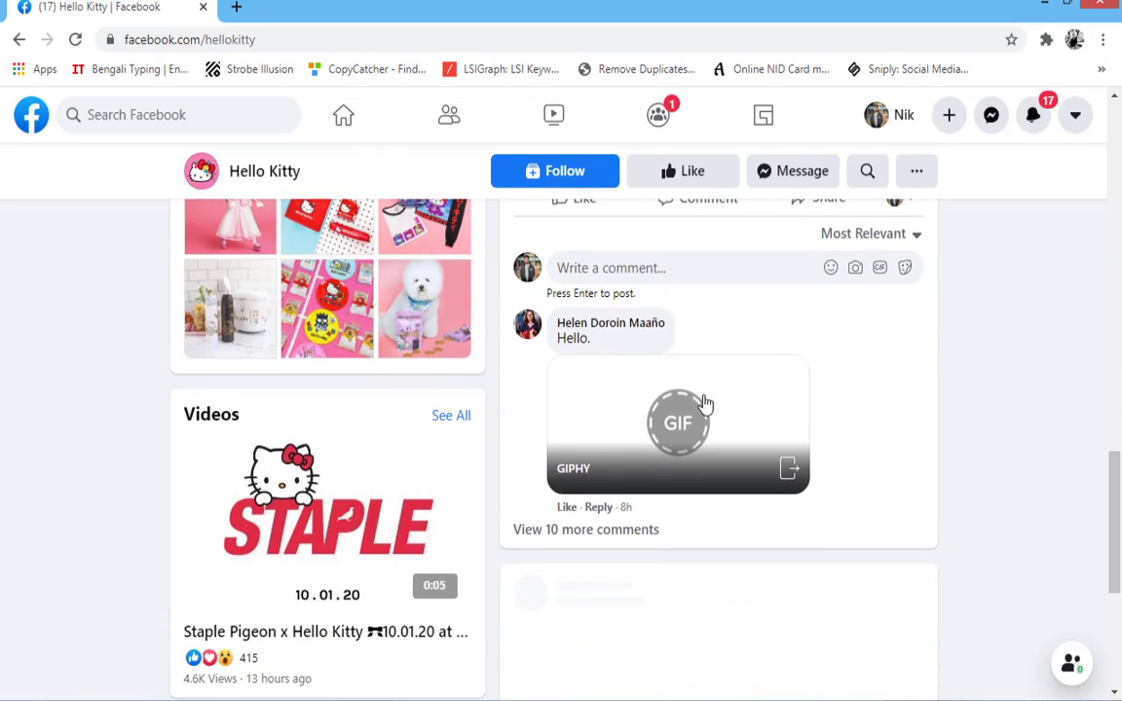
scroll(756, 400, "down", 5)
scroll(522, 327, "up", 15)
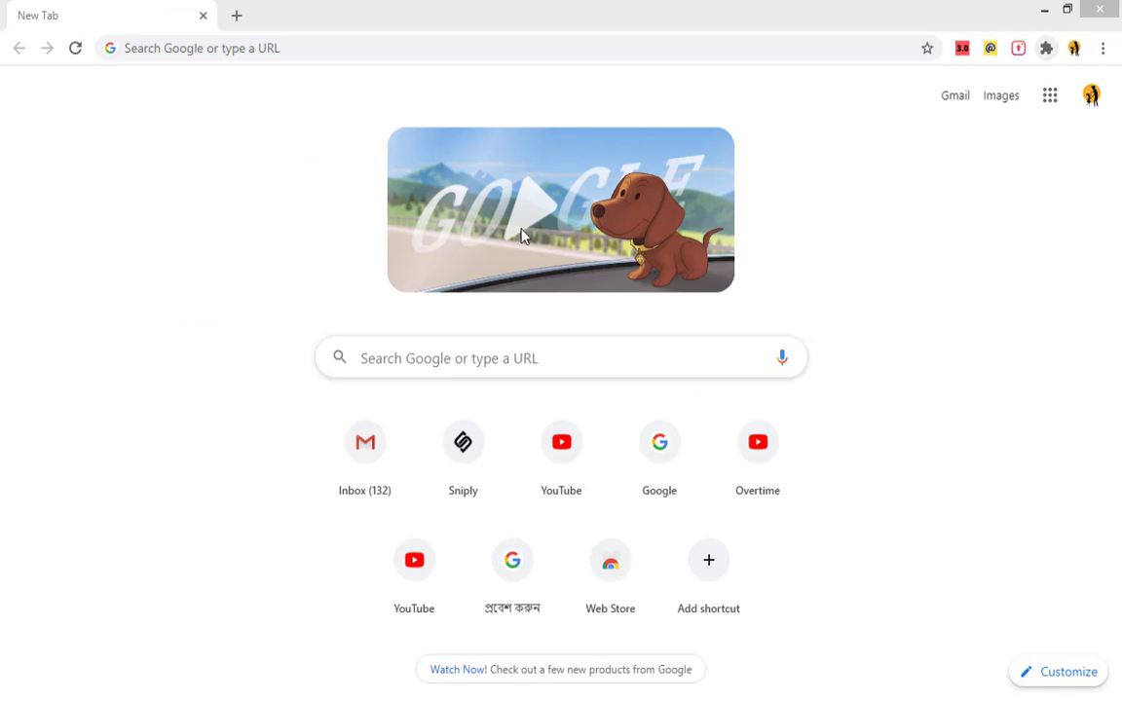
Go to Chrome's extension management page and open the Chrome Web Store from it.
left_click(1046, 48)
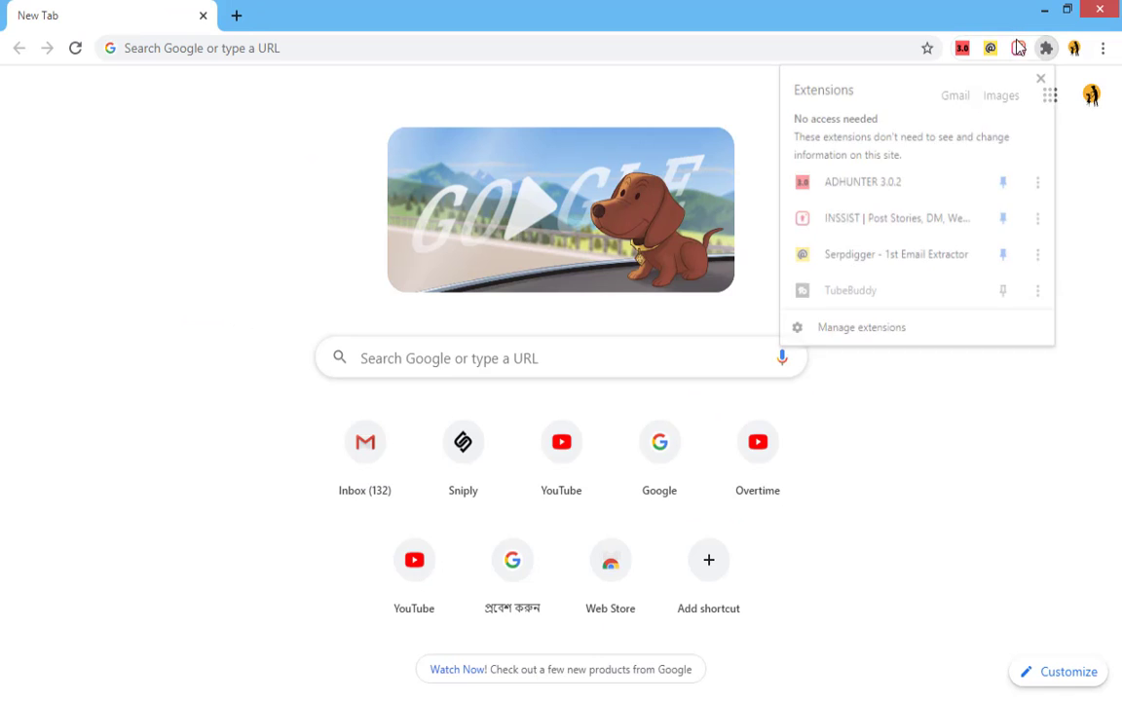
left_click(784, 329)
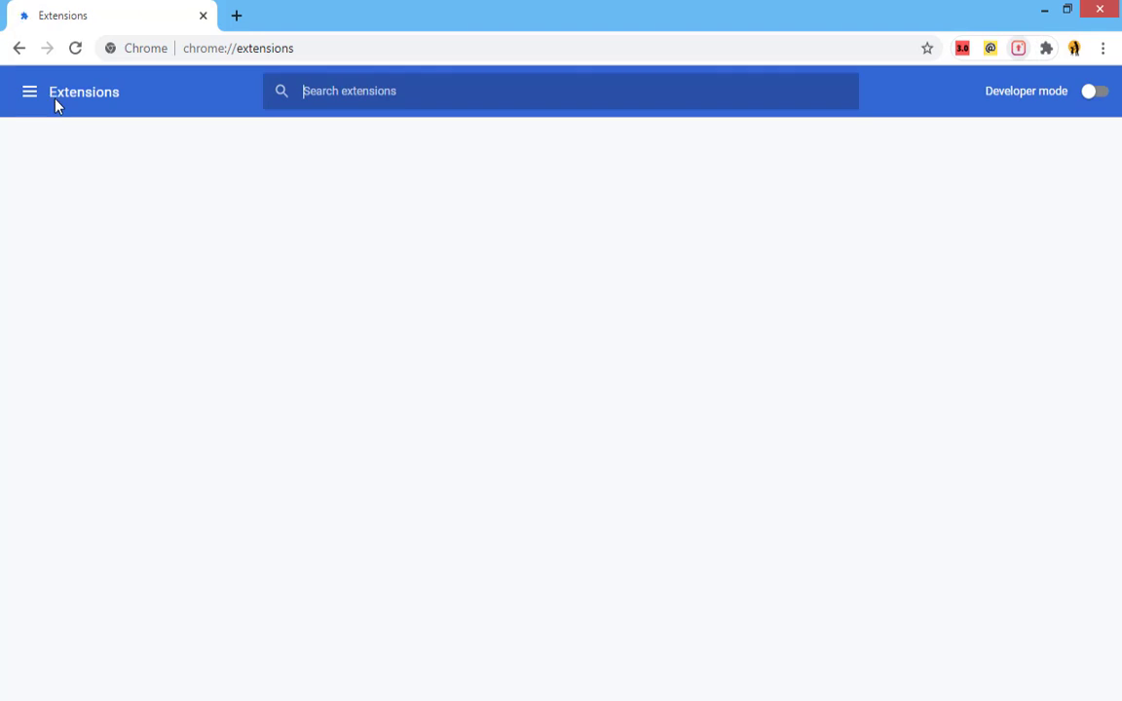
left_click(23, 95)
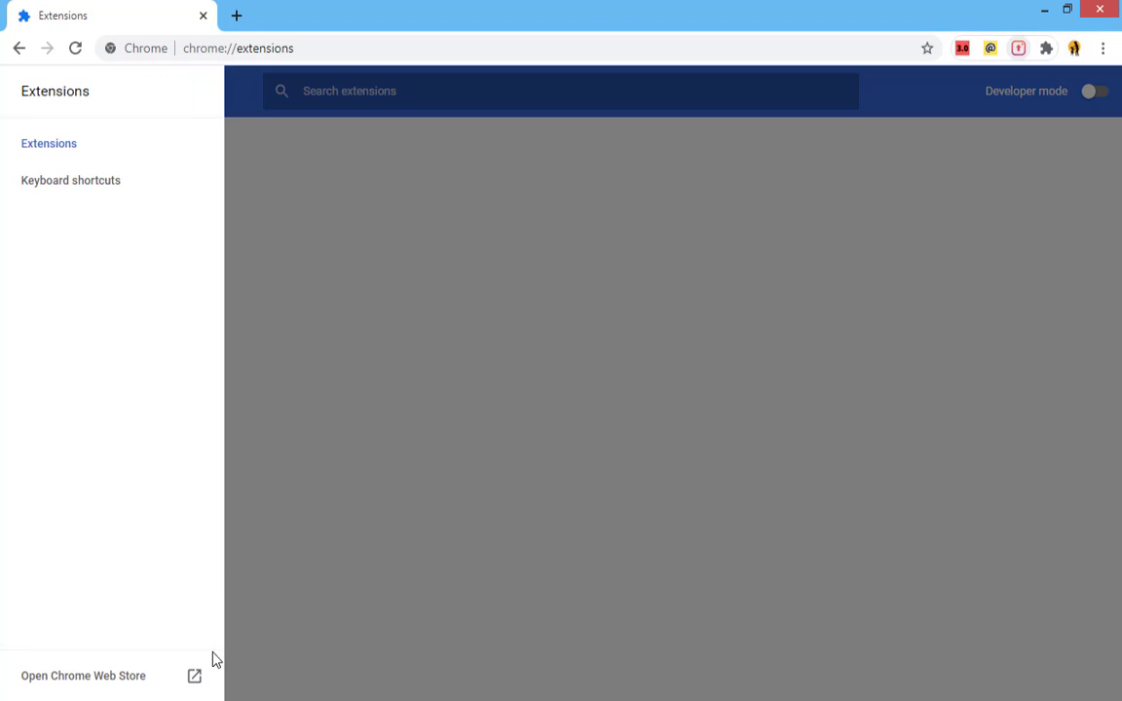
left_click(150, 667)
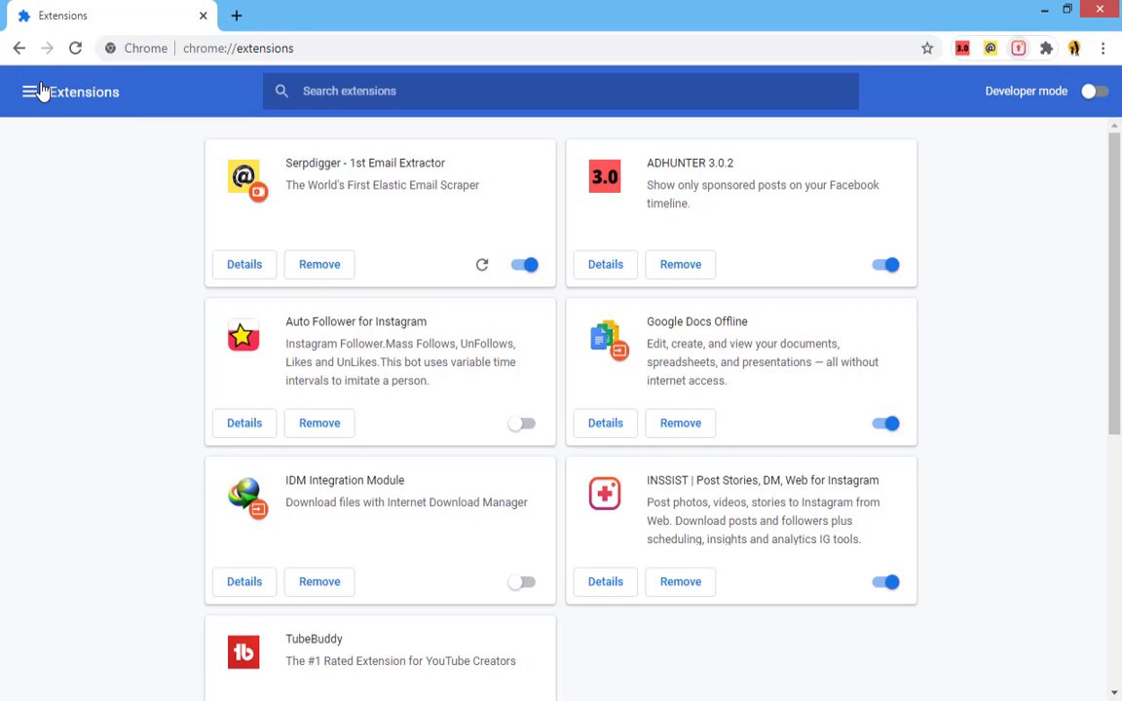
left_click(30, 91)
left_click(200, 680)
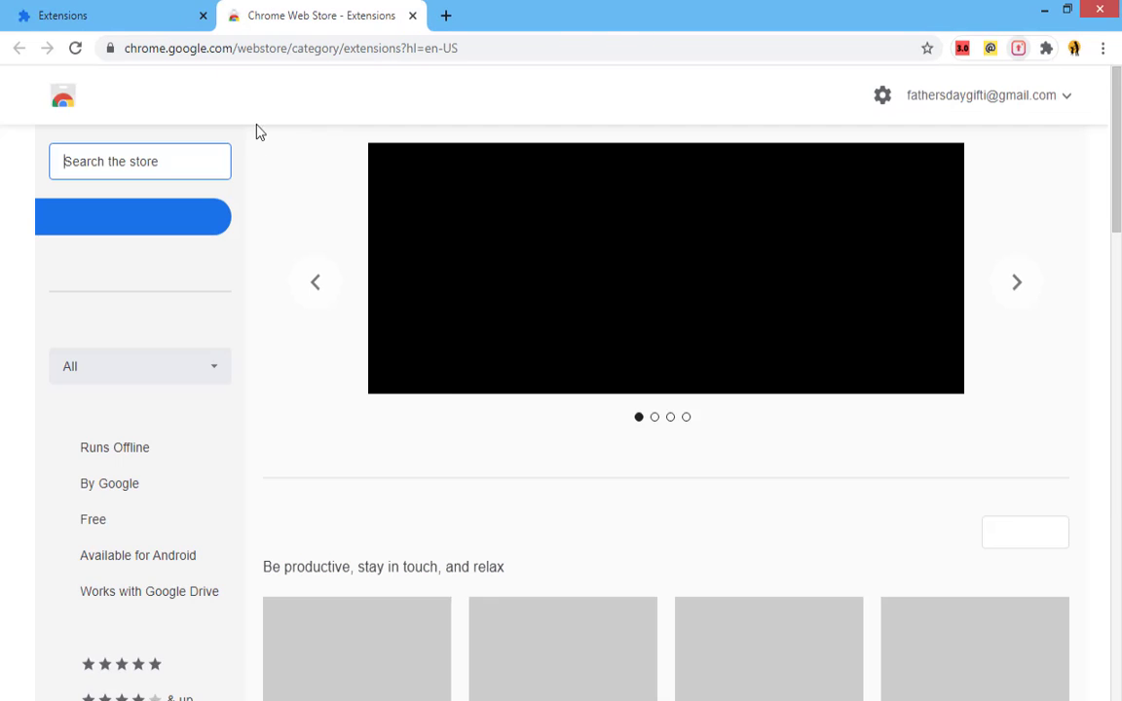
Search the store for "viral finder" and filter the results to Extensions.
left_click(147, 164)
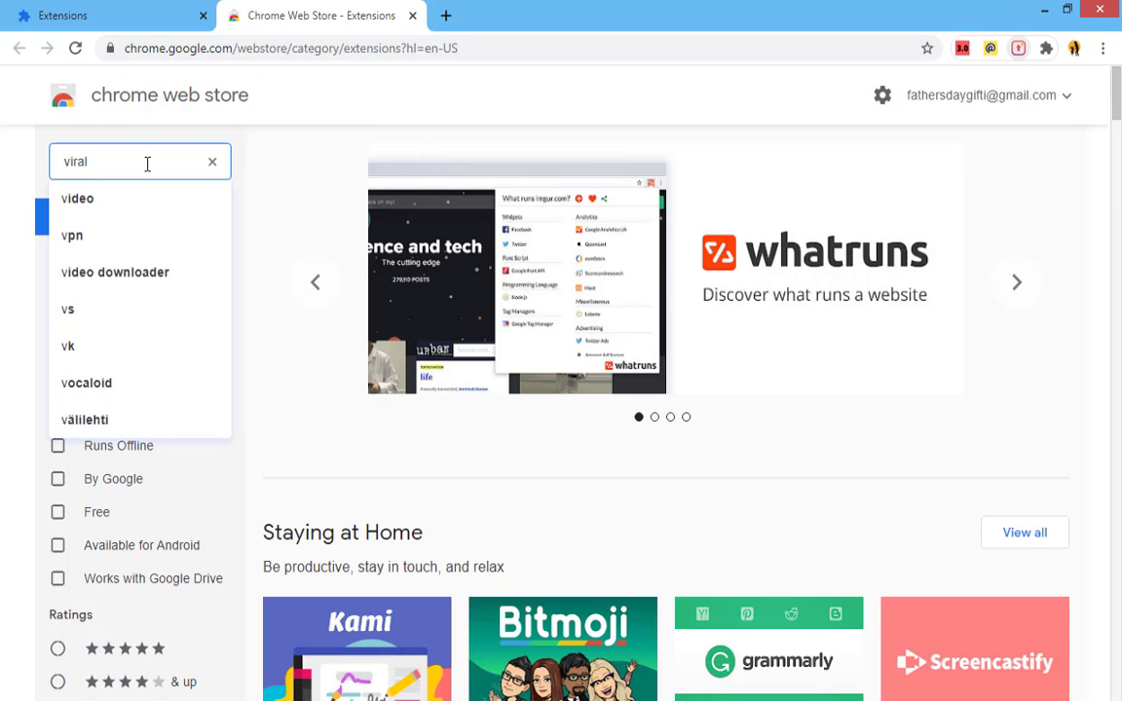
type("viral finder")
key("Return")
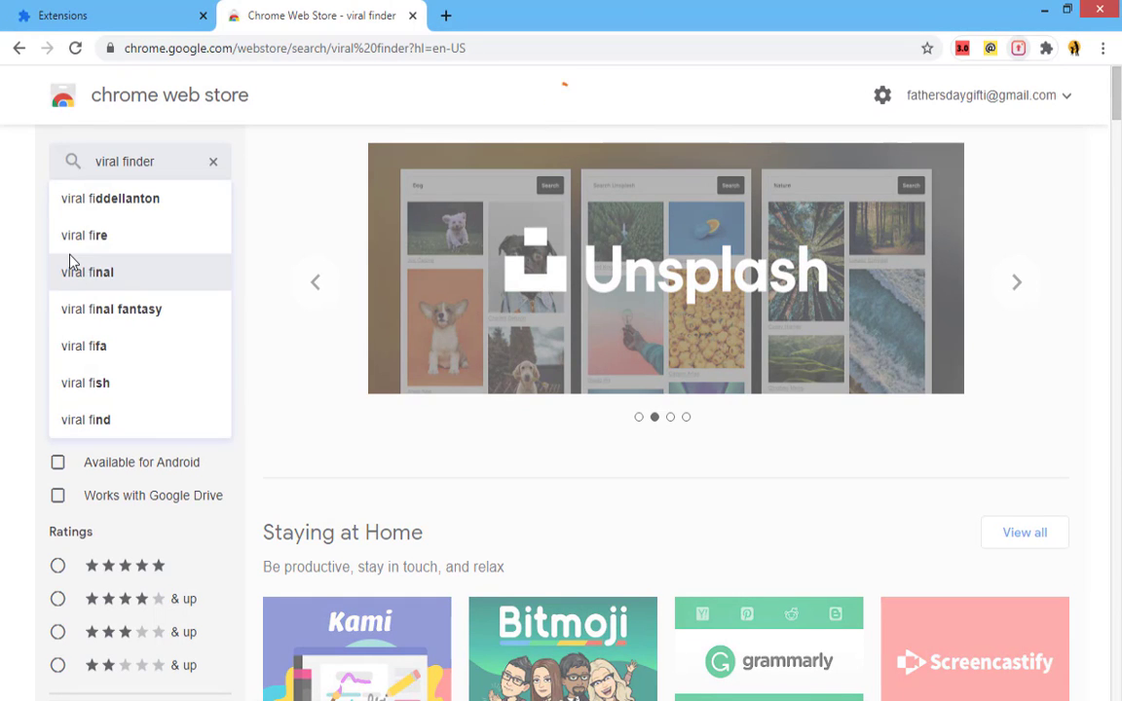
left_click(1, 285)
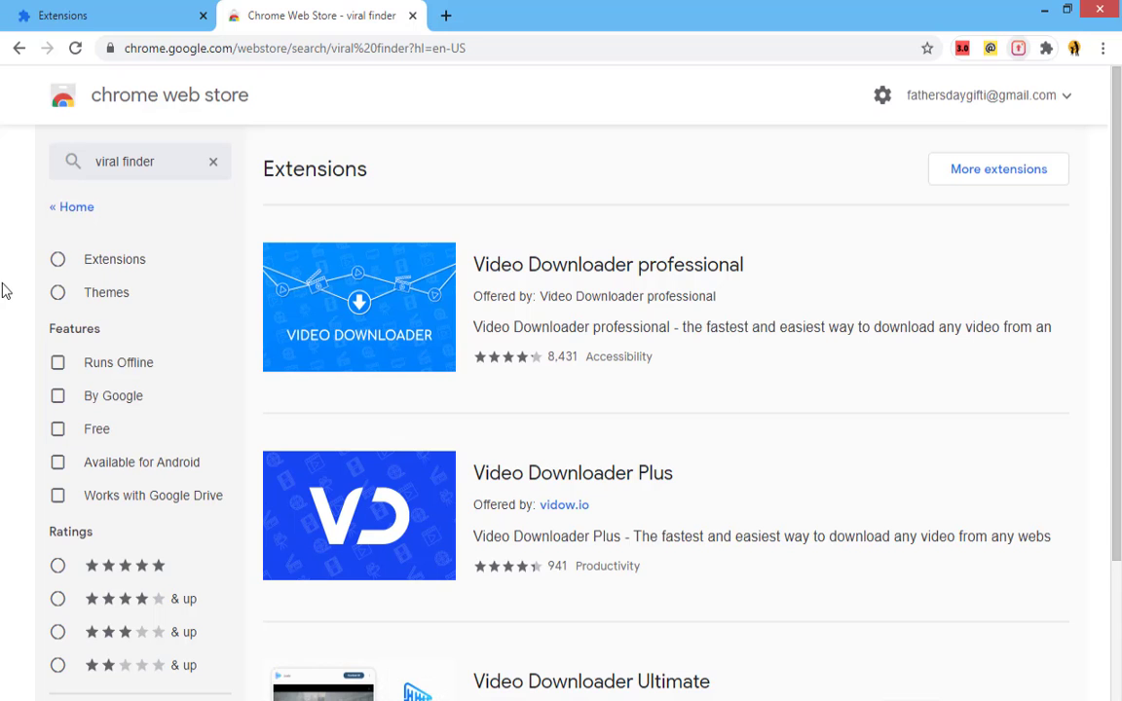
left_click(58, 259)
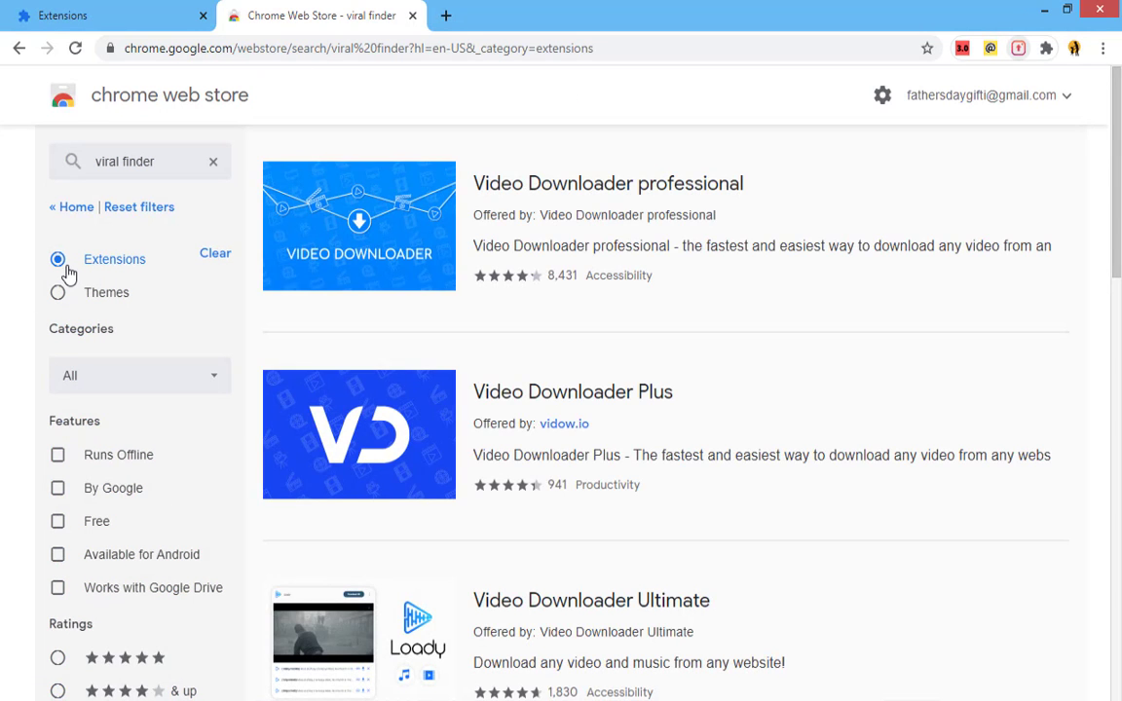
Find the "Facebook Page Analytics - viral finder" extension by JERA in the results and add it to Chrome.
scroll(663, 347, "down", 10)
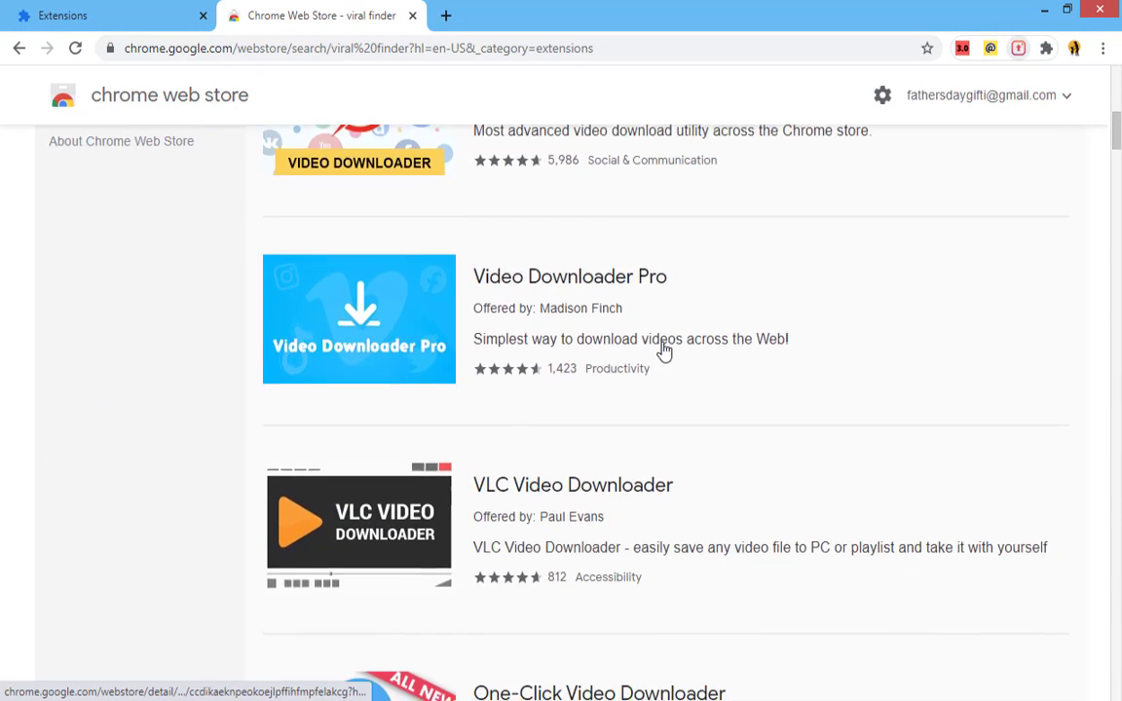
scroll(663, 351, "down", 10)
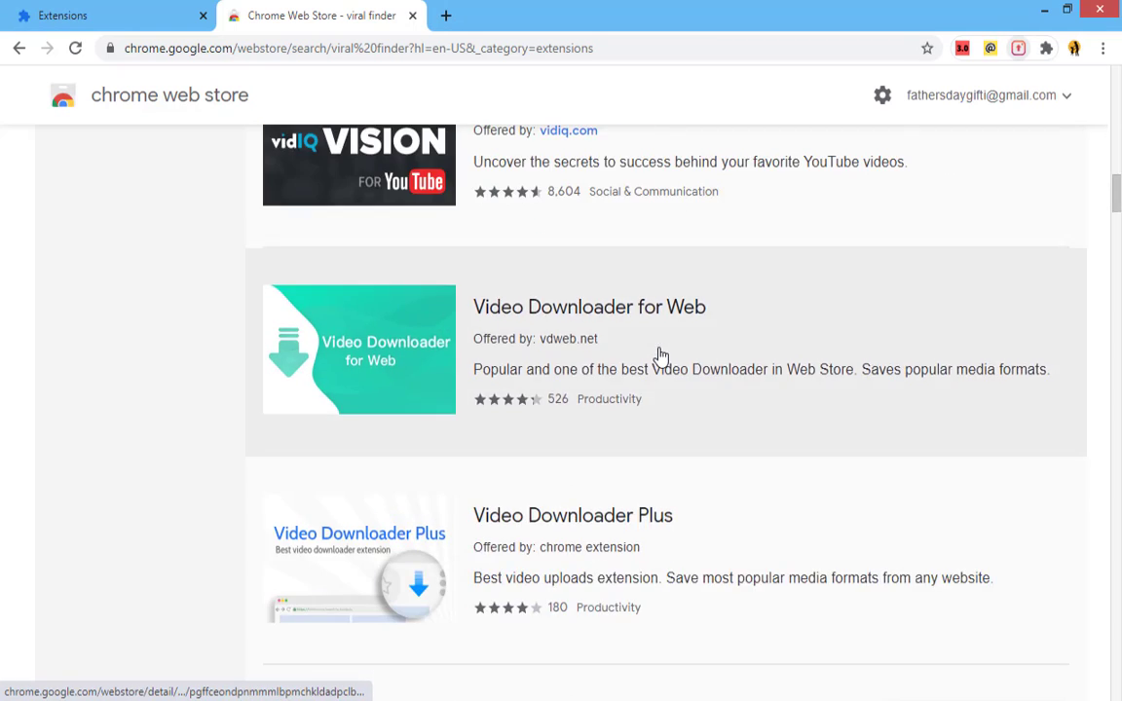
scroll(660, 356, "down", 10)
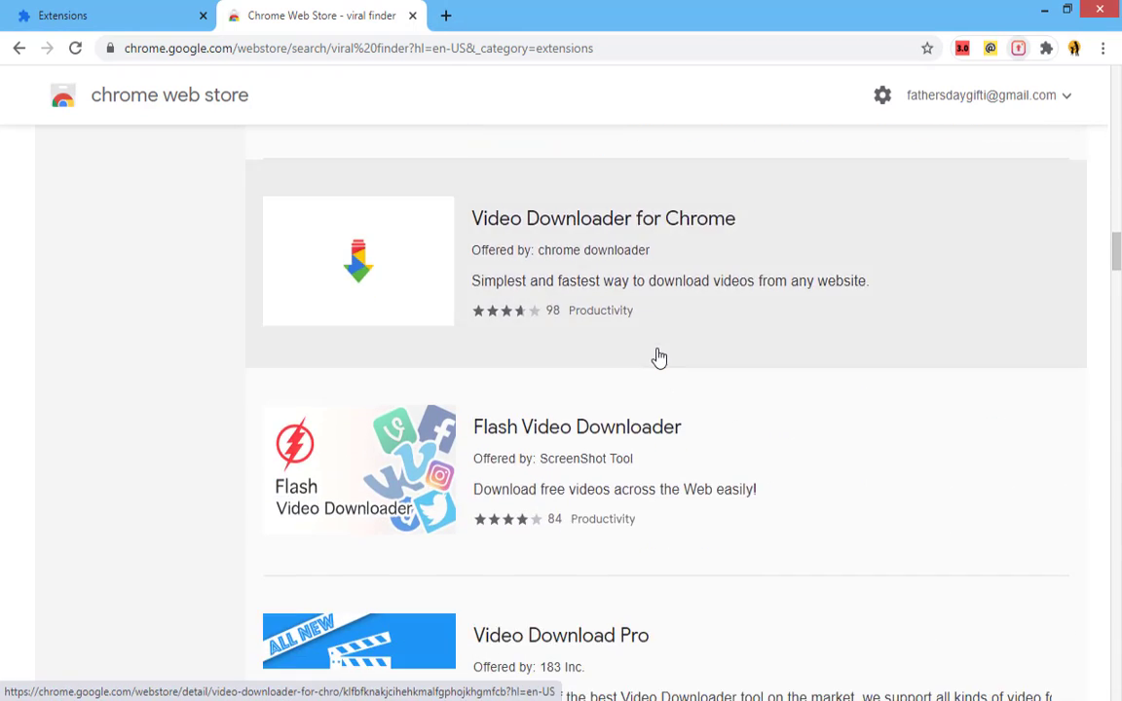
scroll(659, 358, "down", 10)
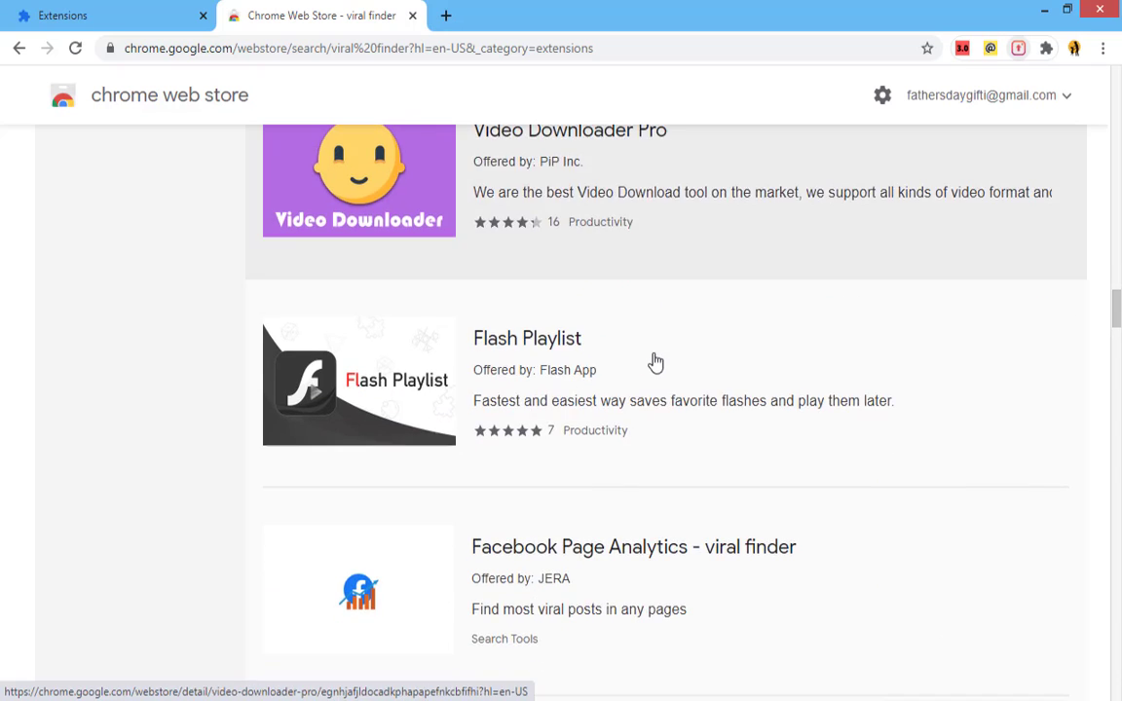
scroll(656, 363, "down", 1)
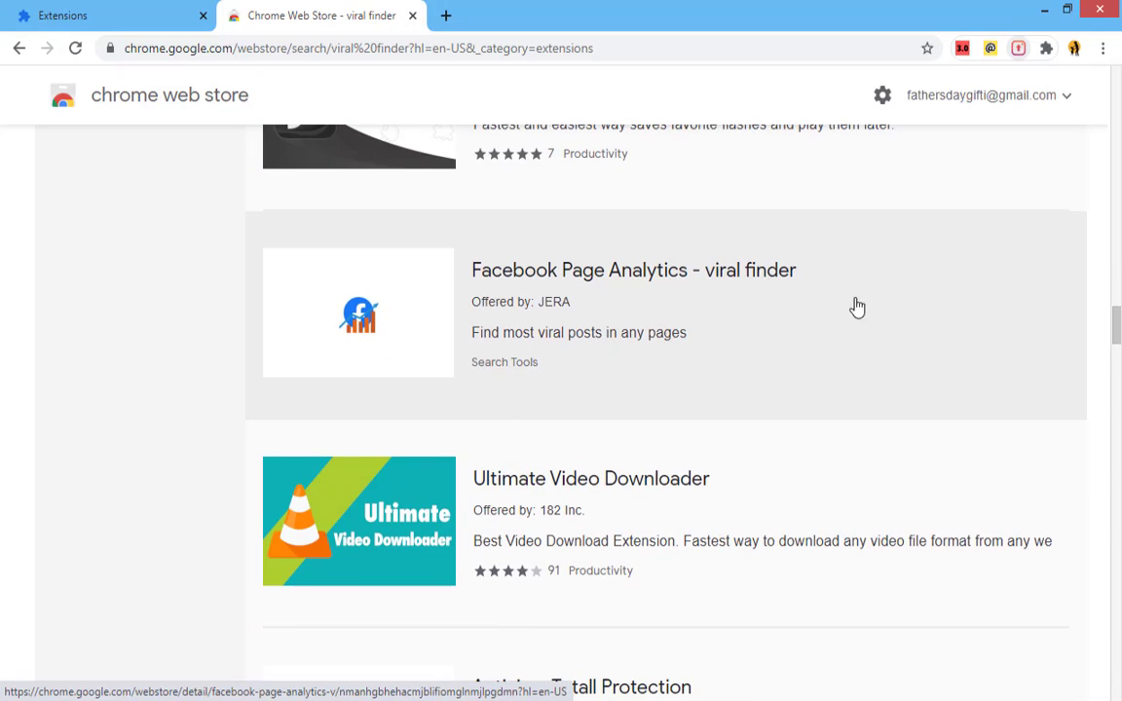
left_click(592, 308)
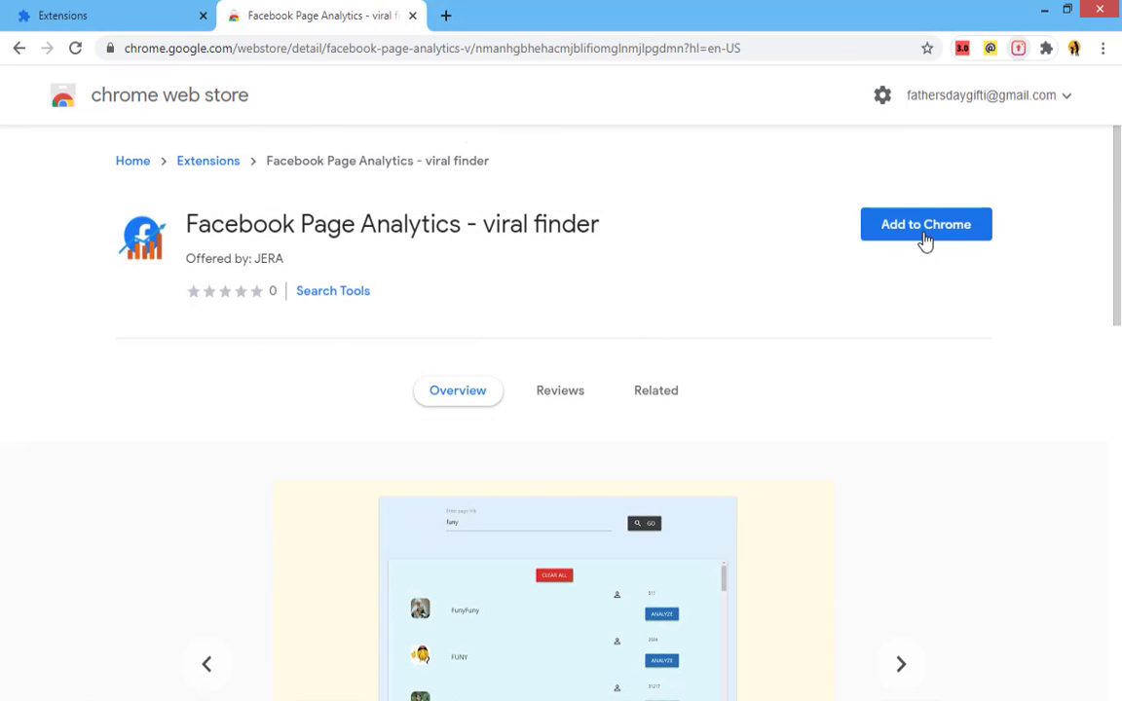
left_click(930, 226)
left_click(608, 232)
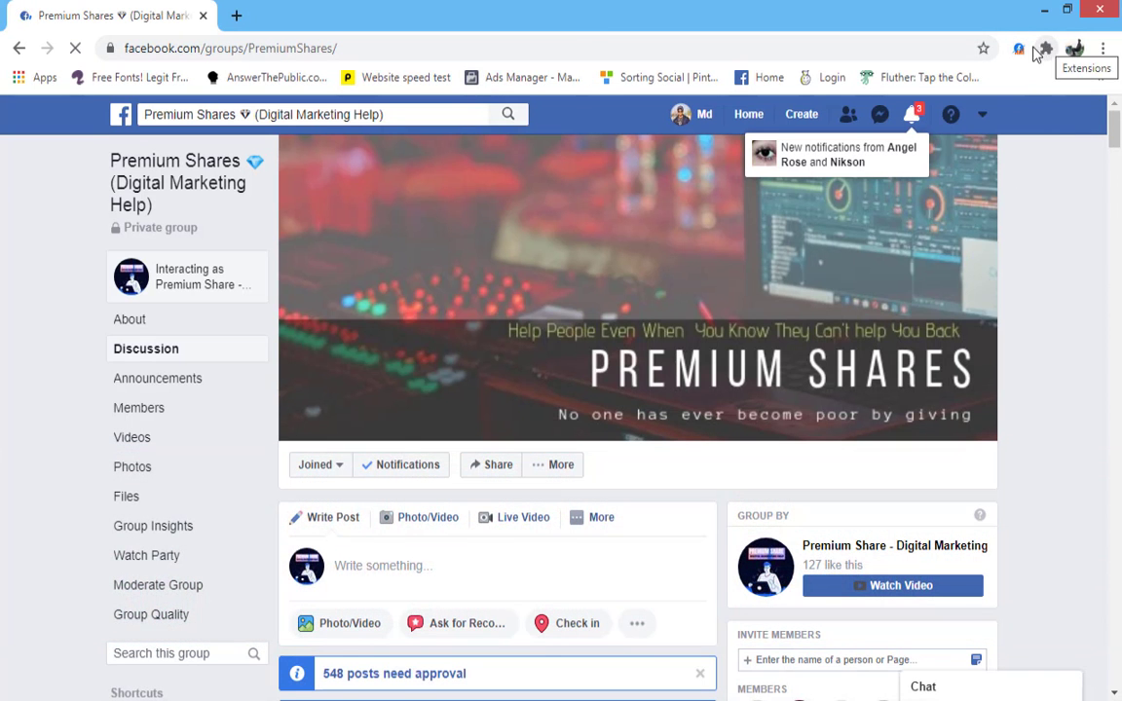
Launch the viral finder extension, search it for "hello kitty" and analyze the main Hello Kitty page.
left_click(1019, 49)
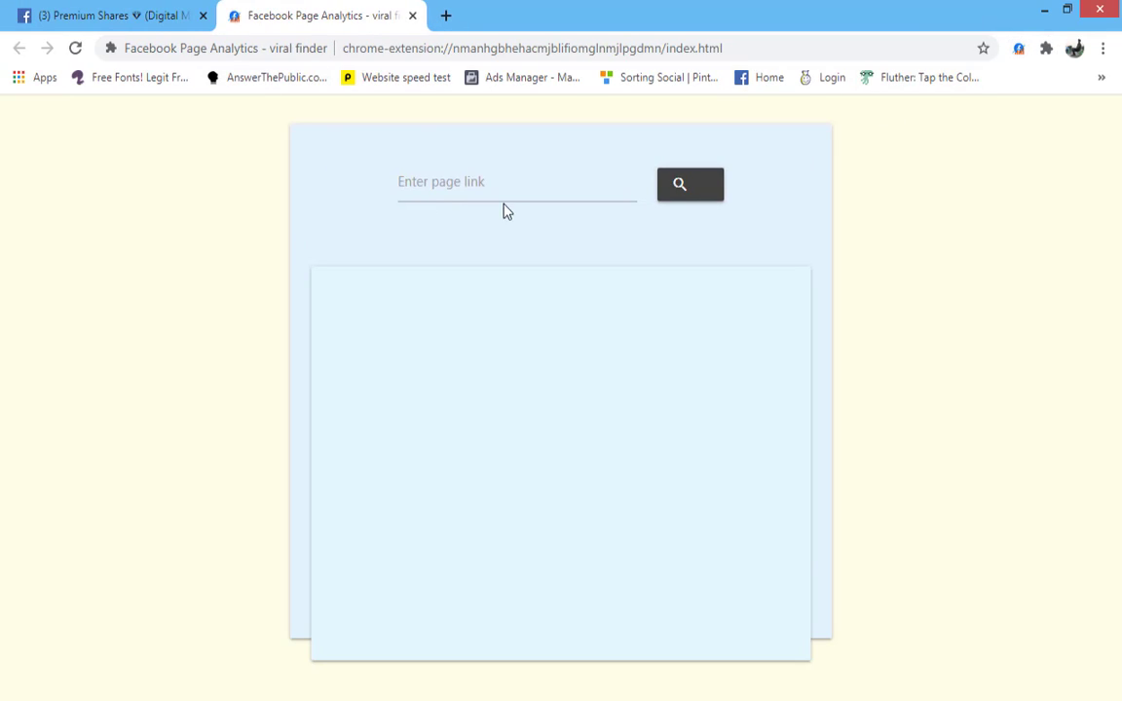
left_click(158, 14)
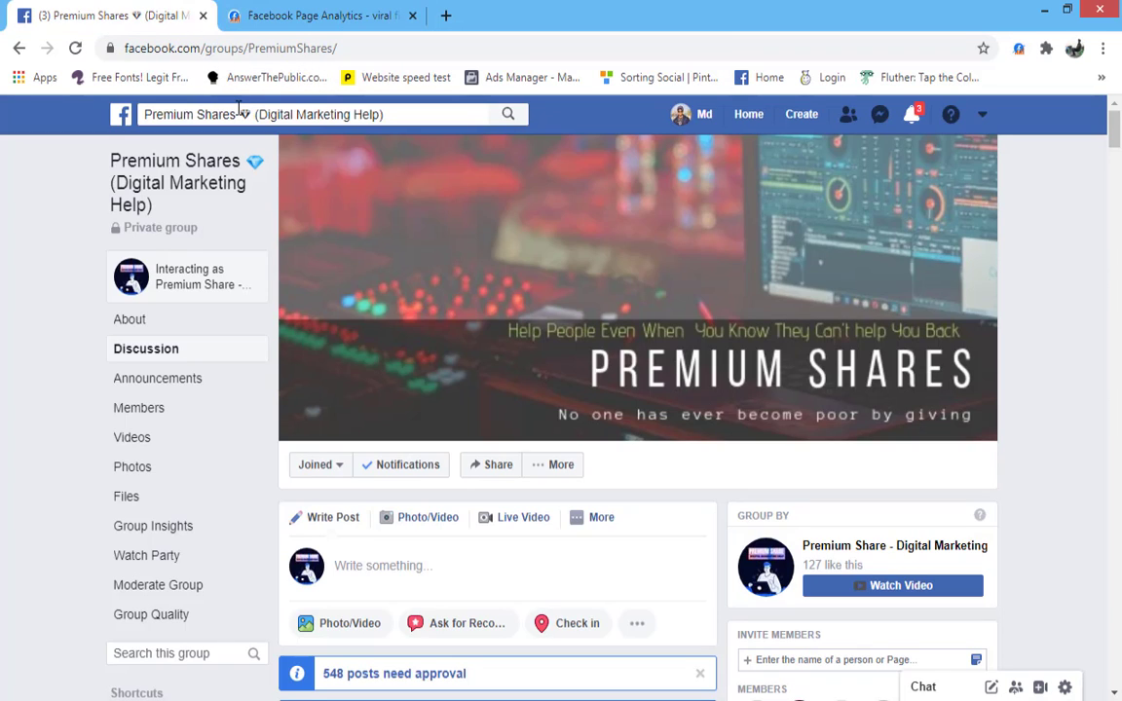
left_click(237, 110)
type("hello ki")
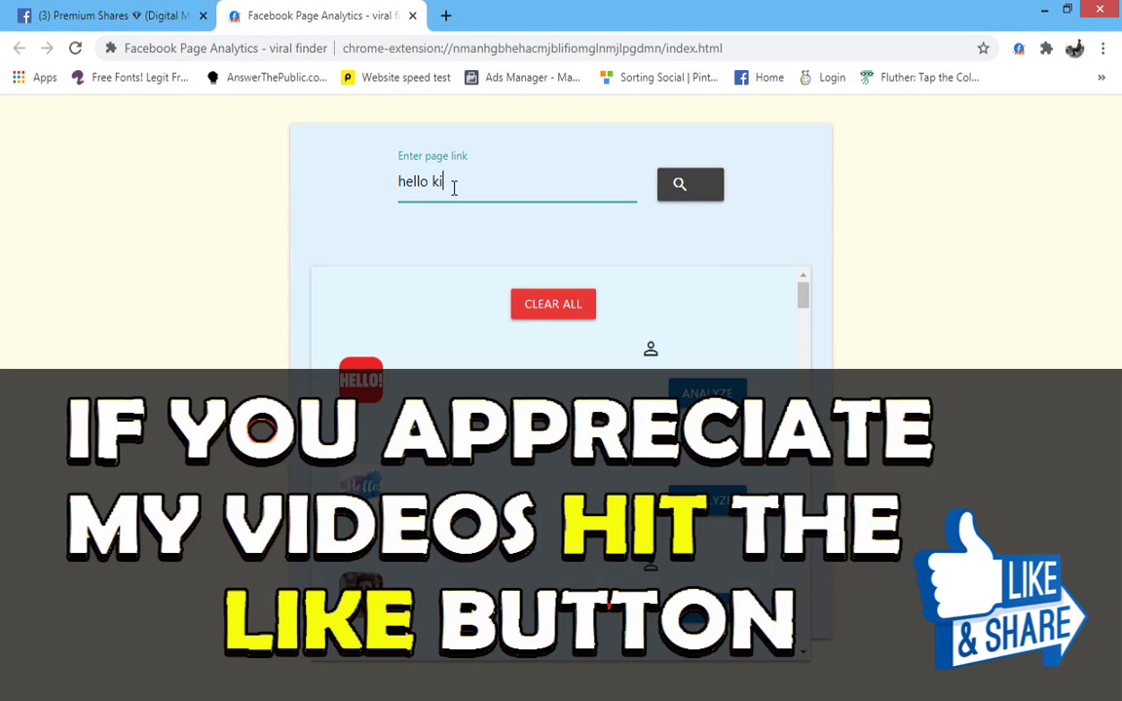
type("ty")
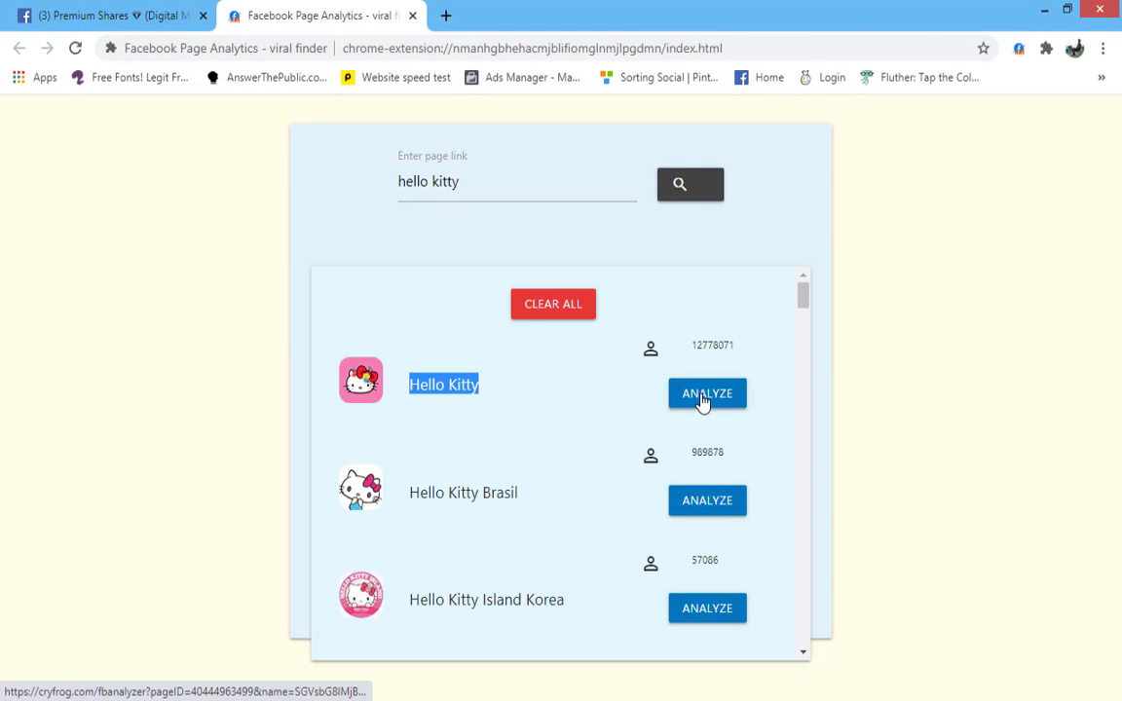
left_click(703, 402)
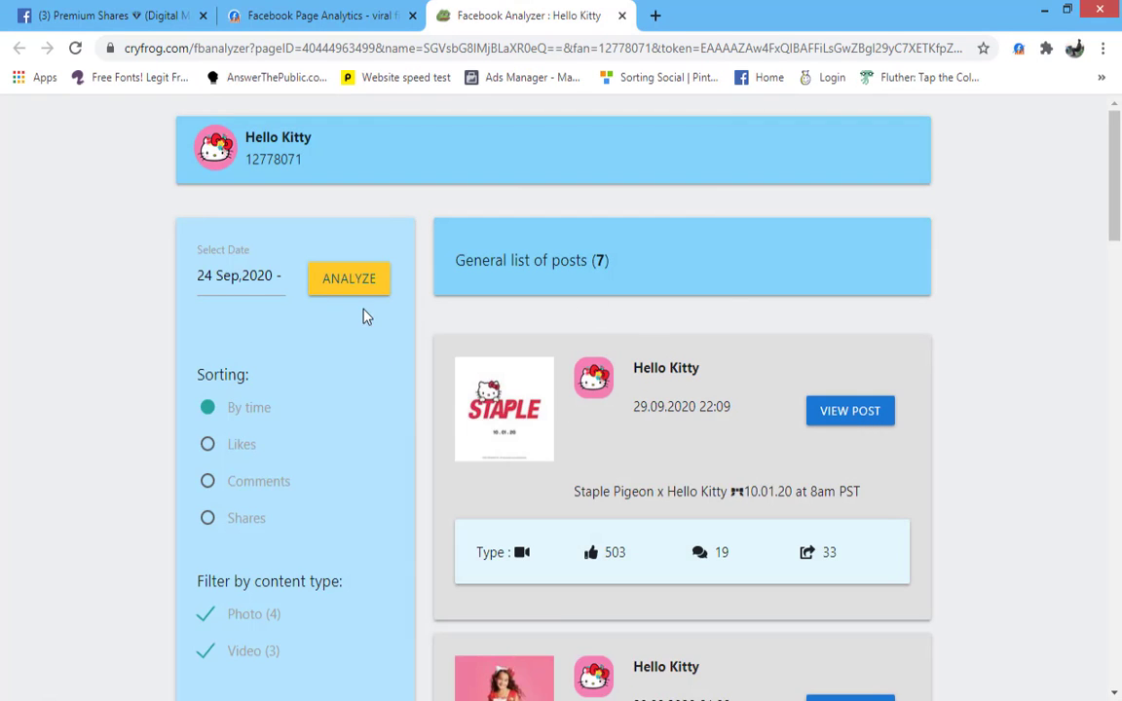
Set the analysis date range for the Hello Kitty posts to start on 01 Sep,2020, using Last 30 Days.
left_click(234, 279)
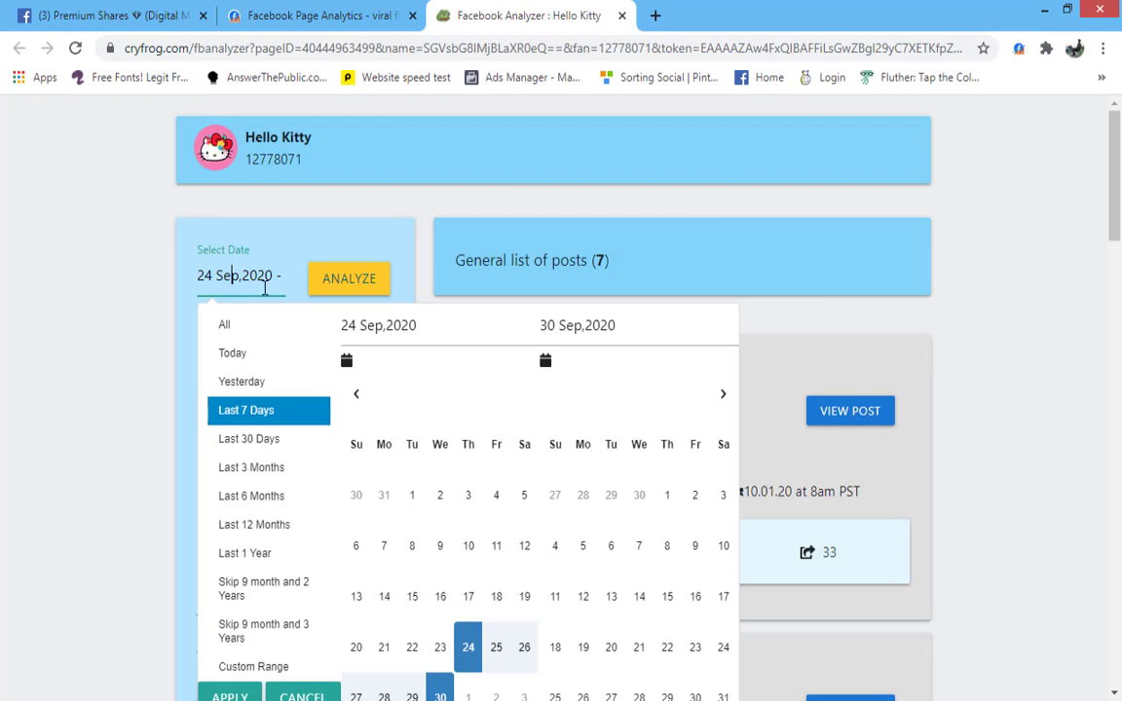
left_click(231, 441)
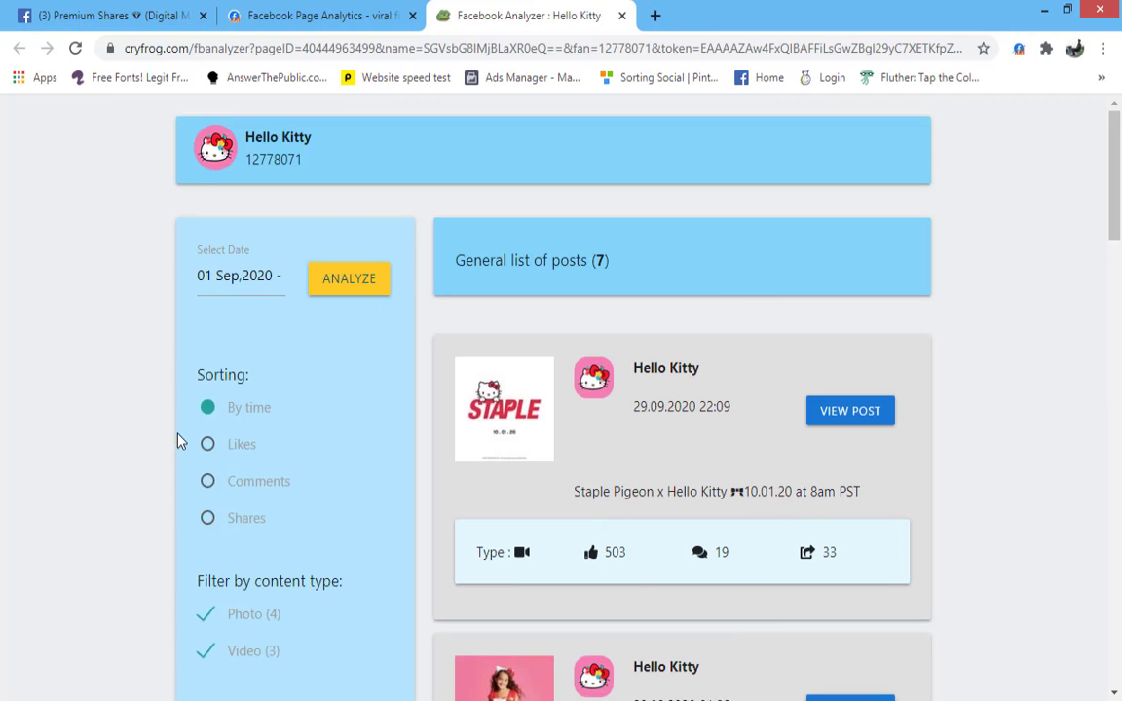
Change the analysis date range for the Hello Kitty posts to Last 7 Days, starting on 24 Sep,2020.
left_click(258, 259)
left_click(226, 410)
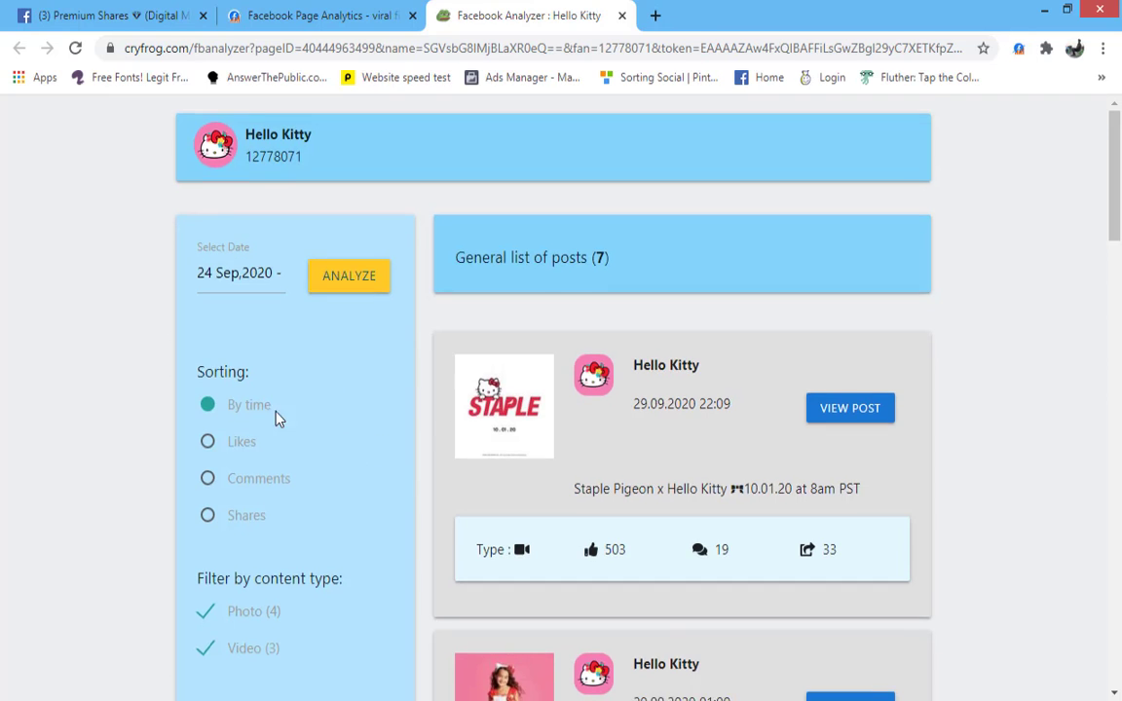
scroll(243, 389, "down", 1)
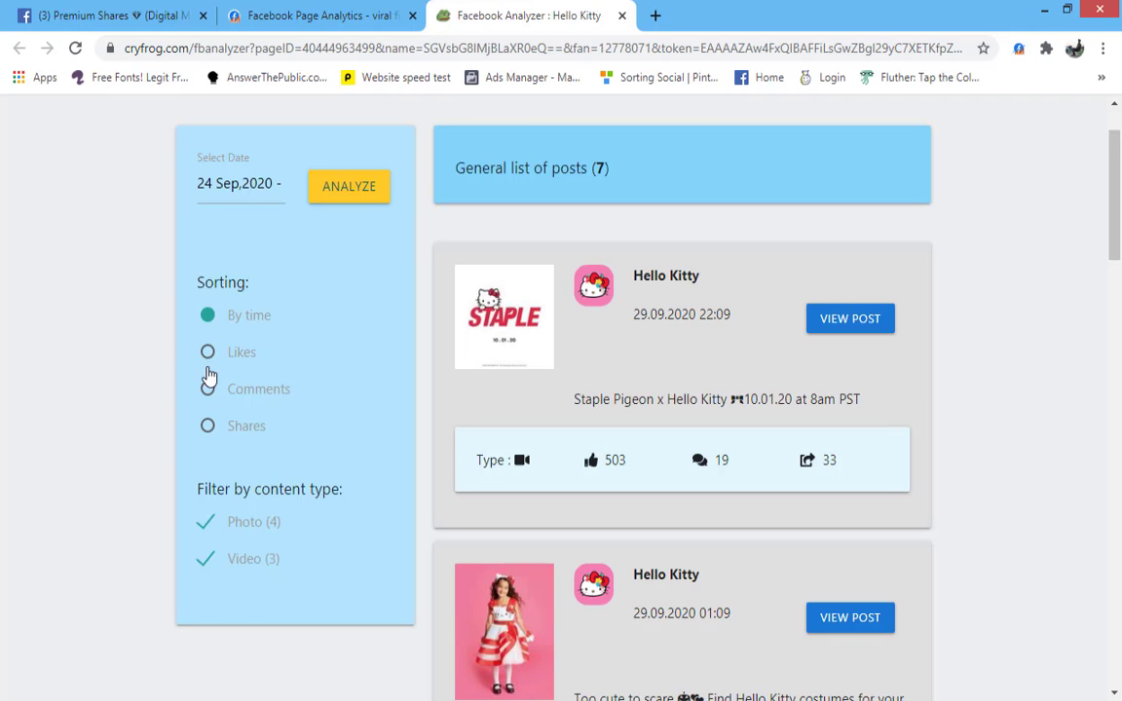
Exclude videos from the post list so only photos are included, and sort the posts by Shares.
left_click(206, 563)
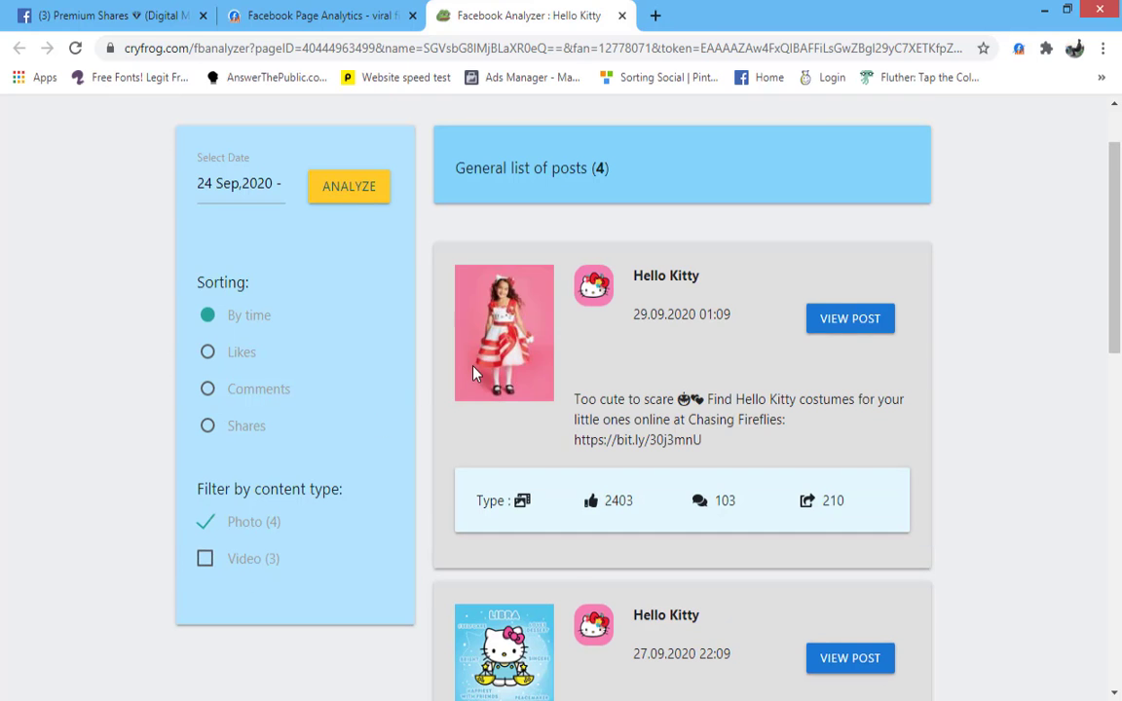
scroll(477, 379, "down", 2)
left_click(207, 244)
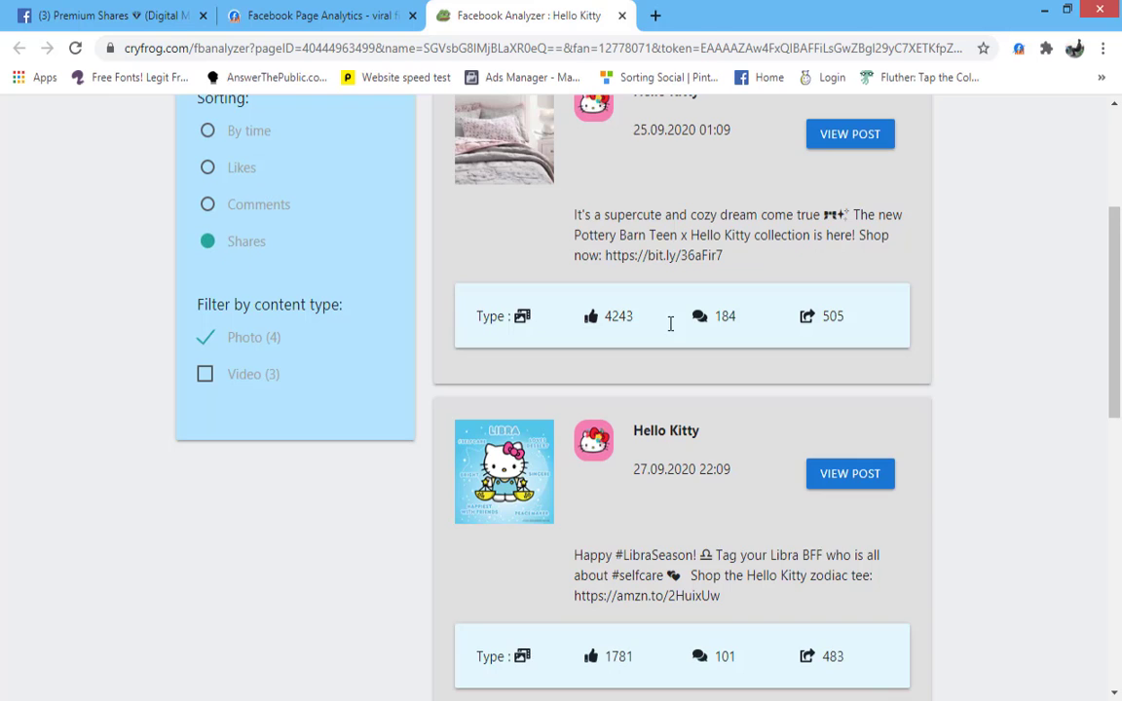
scroll(670, 322, "up", 2)
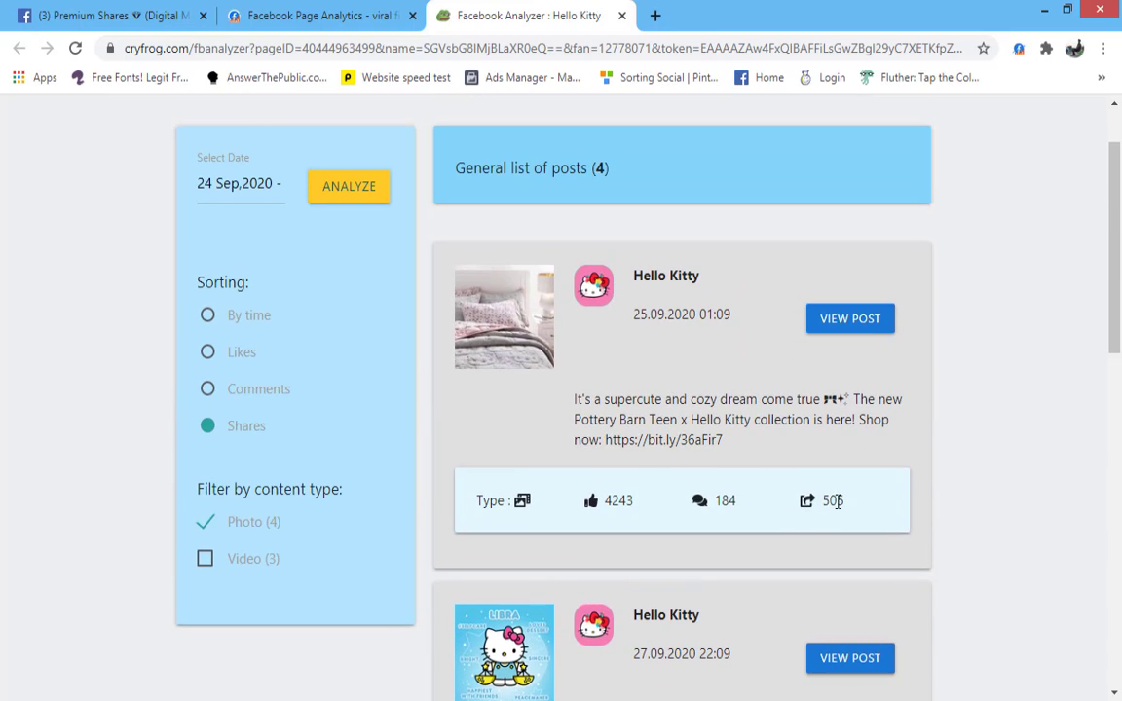
Open the top-ranked Pottery Barn Teen post on Facebook, then return to the analyzer and review the remaining photo posts.
left_click(839, 323)
left_click(493, 11)
scroll(680, 405, "down", 4)
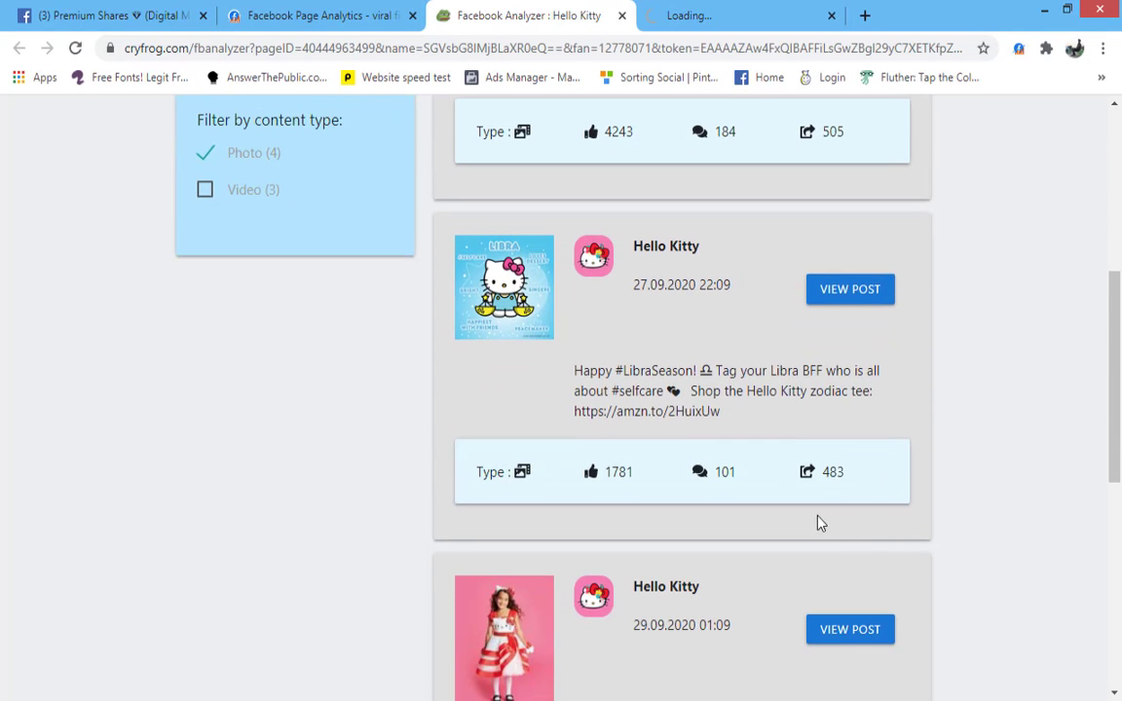
scroll(816, 521, "down", 4)
scroll(549, 499, "up", 8)
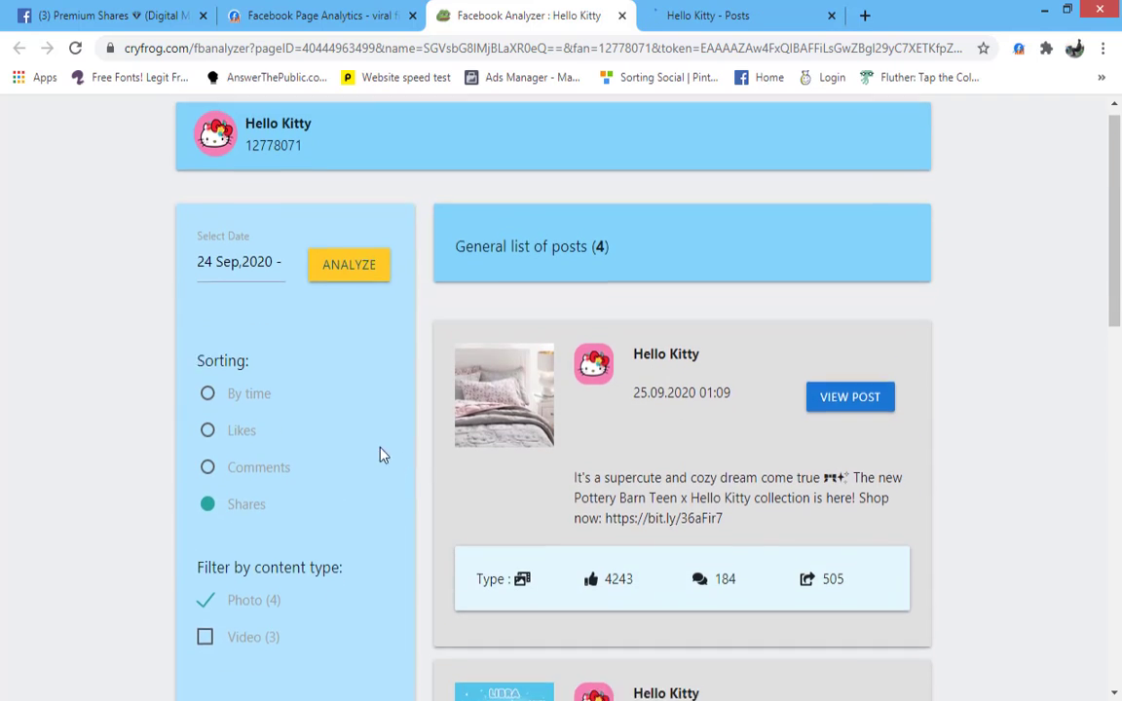
Set the date range to Last 30 Days, starting on 01 Sep,2020, and analyze the Hello Kitty posts again.
left_click(274, 284)
left_click(270, 436)
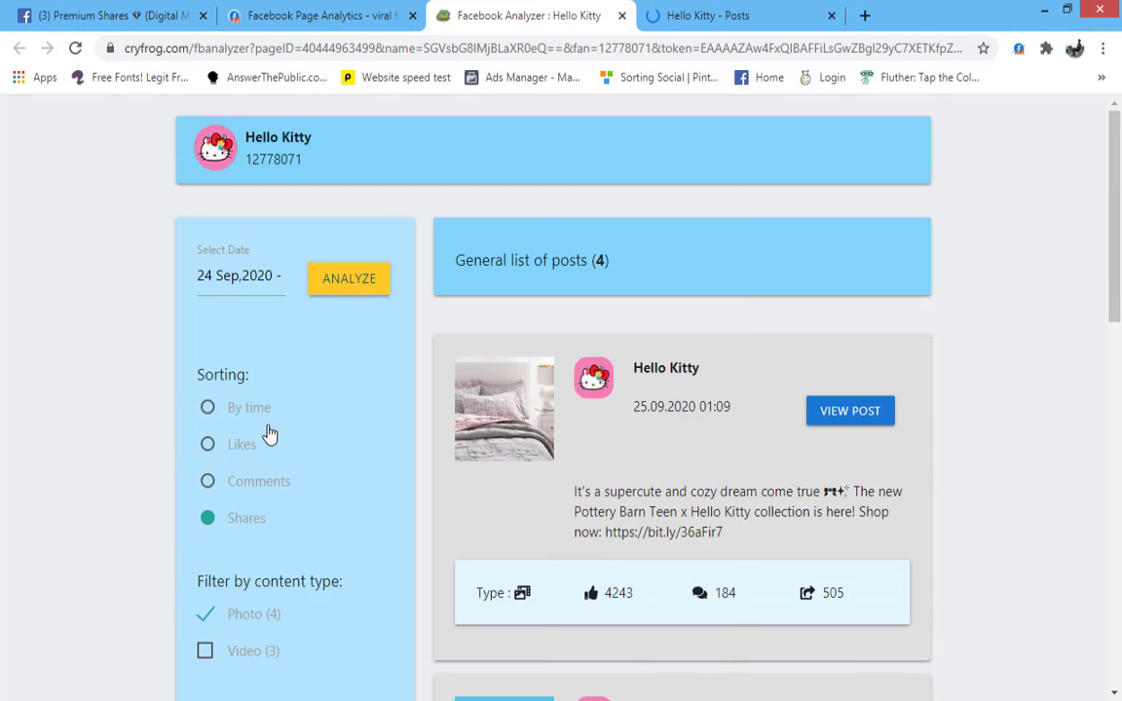
left_click(264, 276)
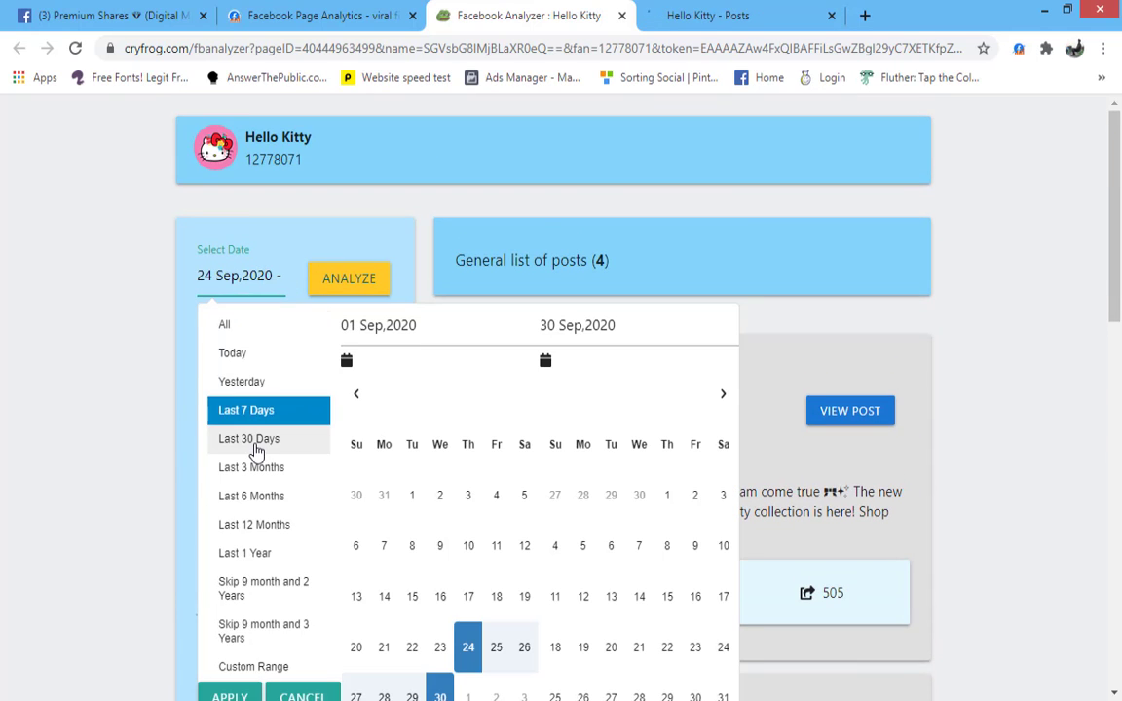
left_click(267, 440)
left_click(342, 277)
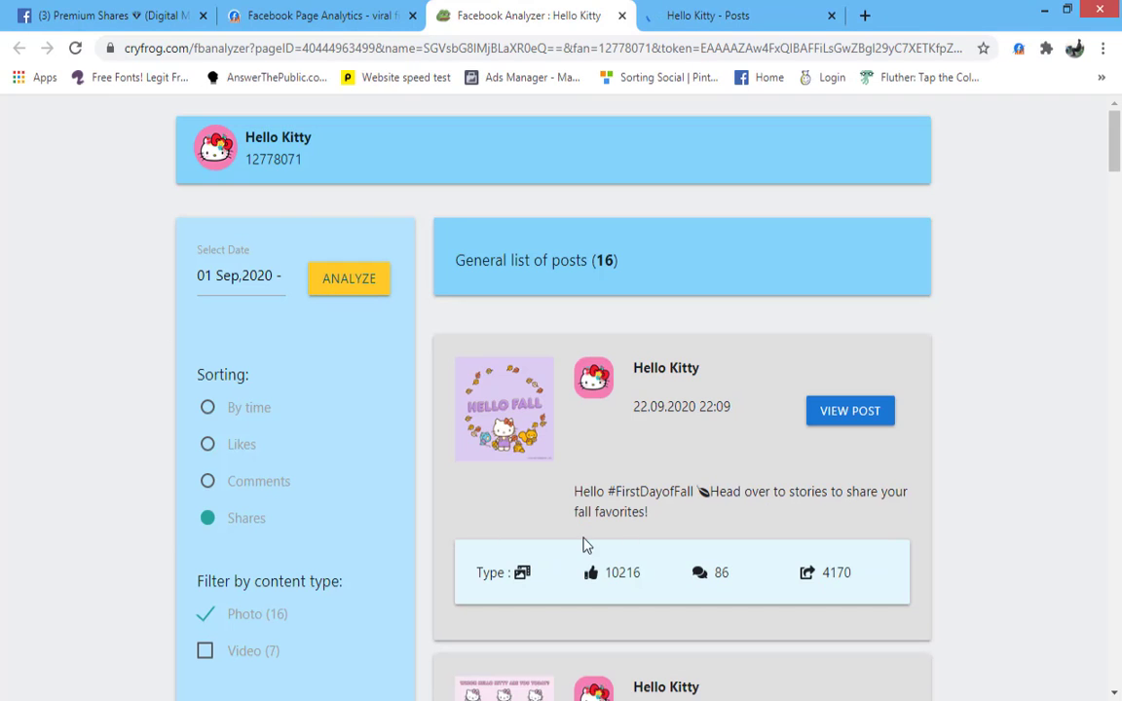
Open the top-ranked #FirstDayofFall post on Facebook and view its artwork.
left_click(833, 412)
left_click(840, 8)
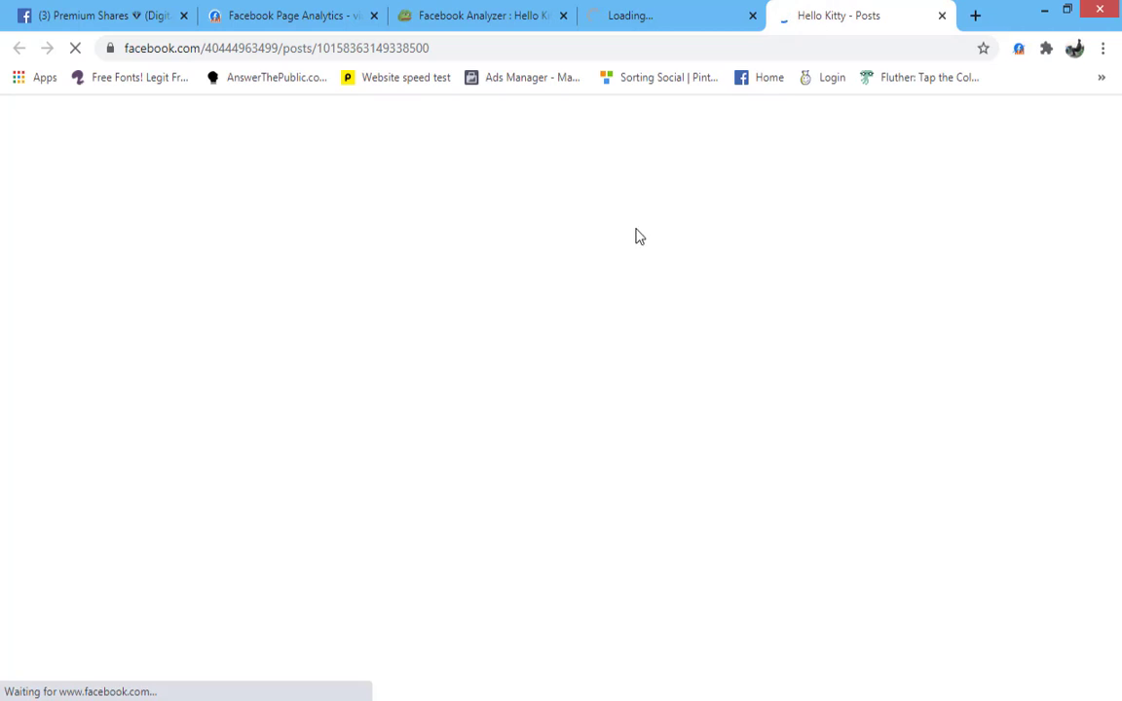
left_click(621, 17)
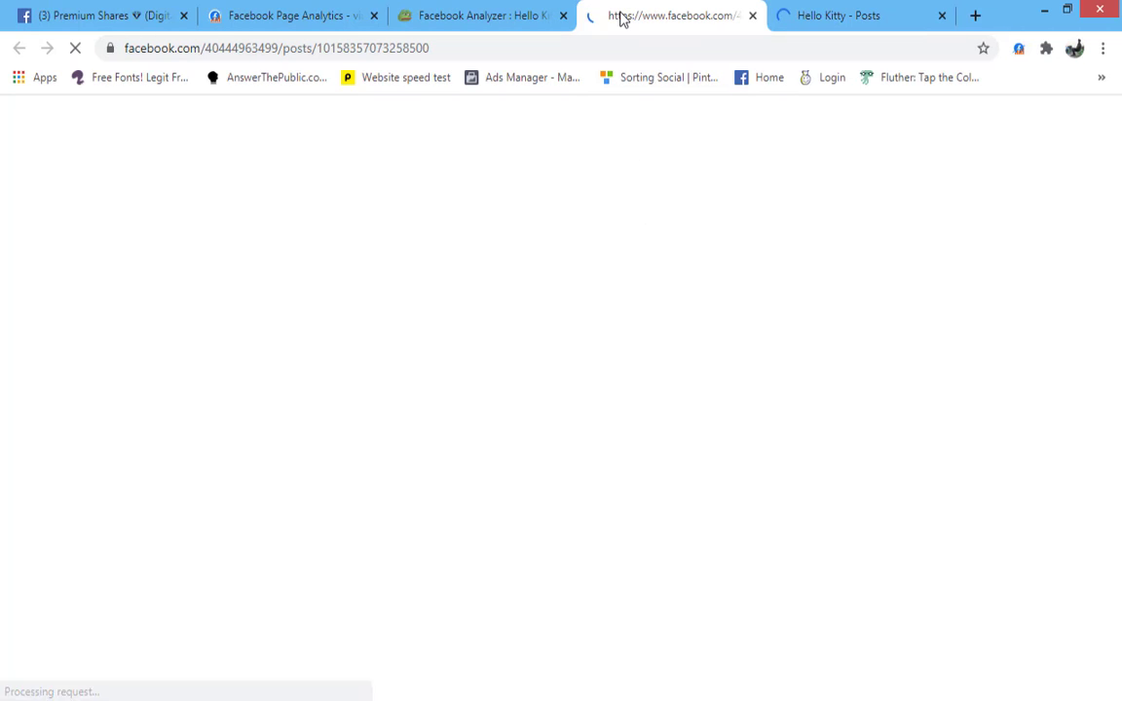
scroll(475, 296, "down", 4)
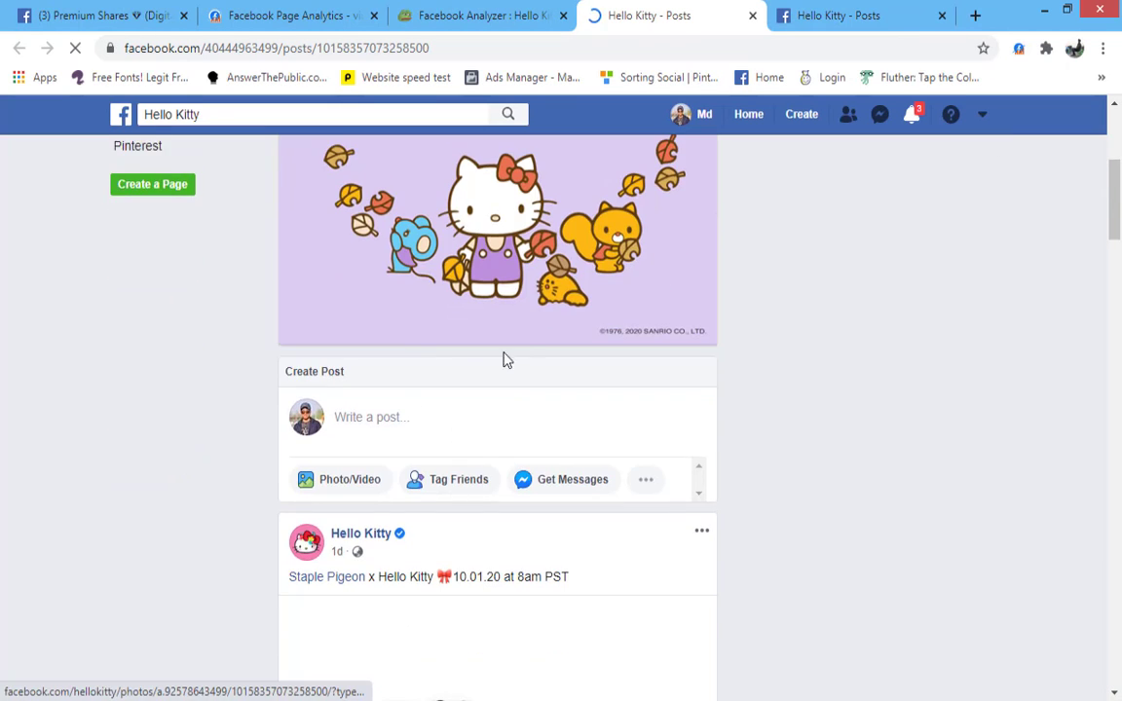
scroll(514, 301, "up", 3)
Examine the Pottery Barn Teen post's images, reactions, comments and shares on Facebook.
left_click(816, 12)
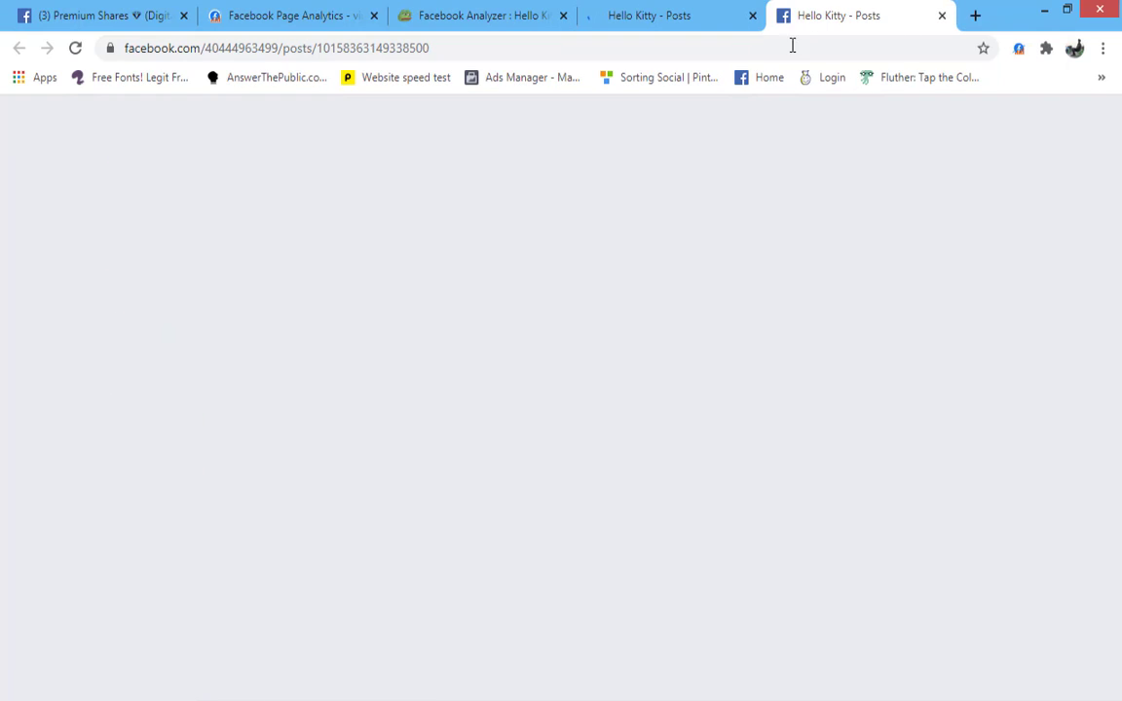
scroll(476, 380, "down", 3)
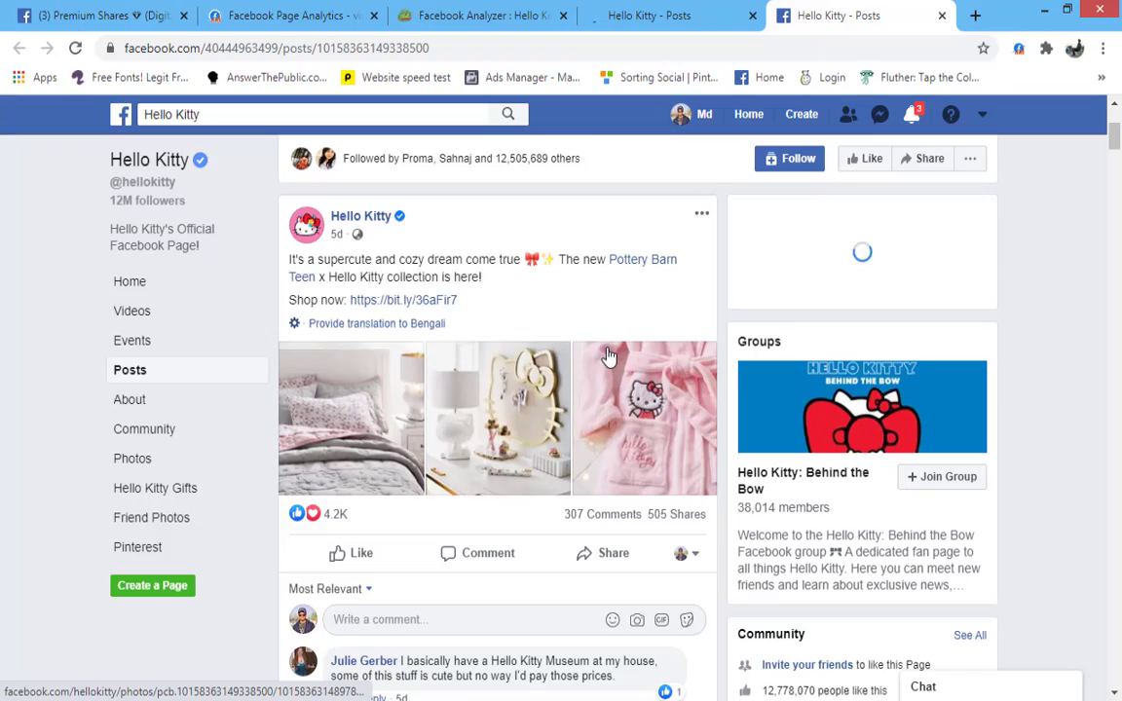
scroll(516, 460, "down", 1)
scroll(511, 457, "up", 3)
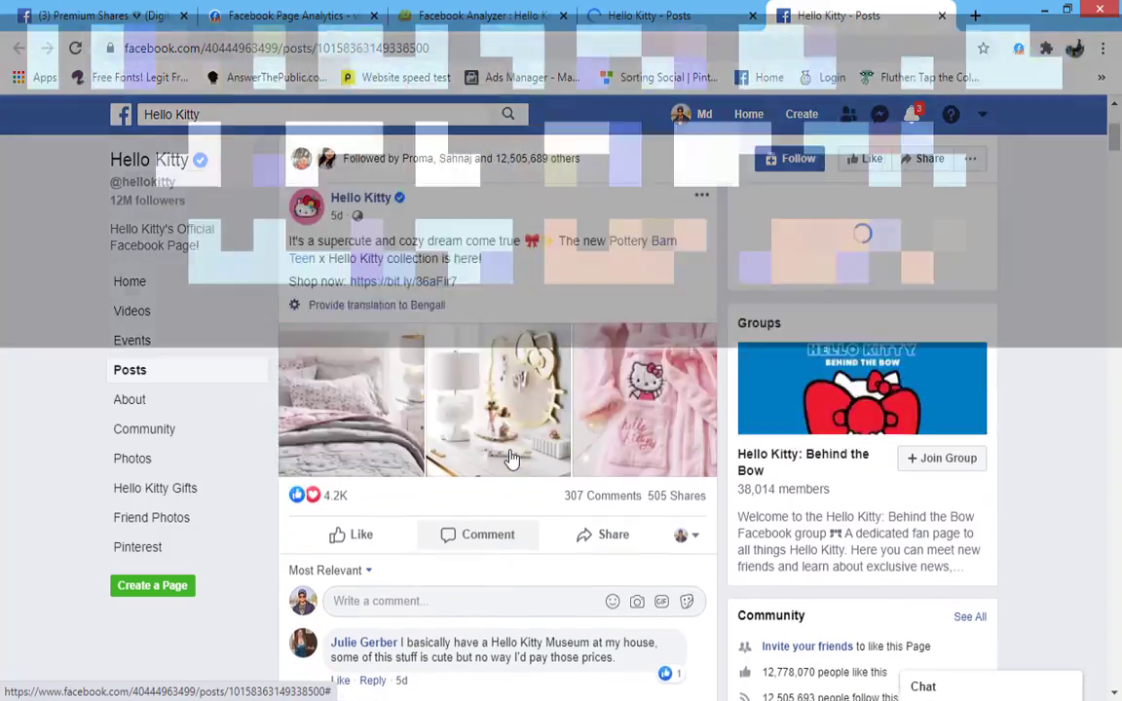
scroll(511, 430, "down", 2)
Browse the "kitty halloween" designs on Teespring, checking them against the Pottery Barn Teen post on Facebook.
scroll(507, 425, "down", 3)
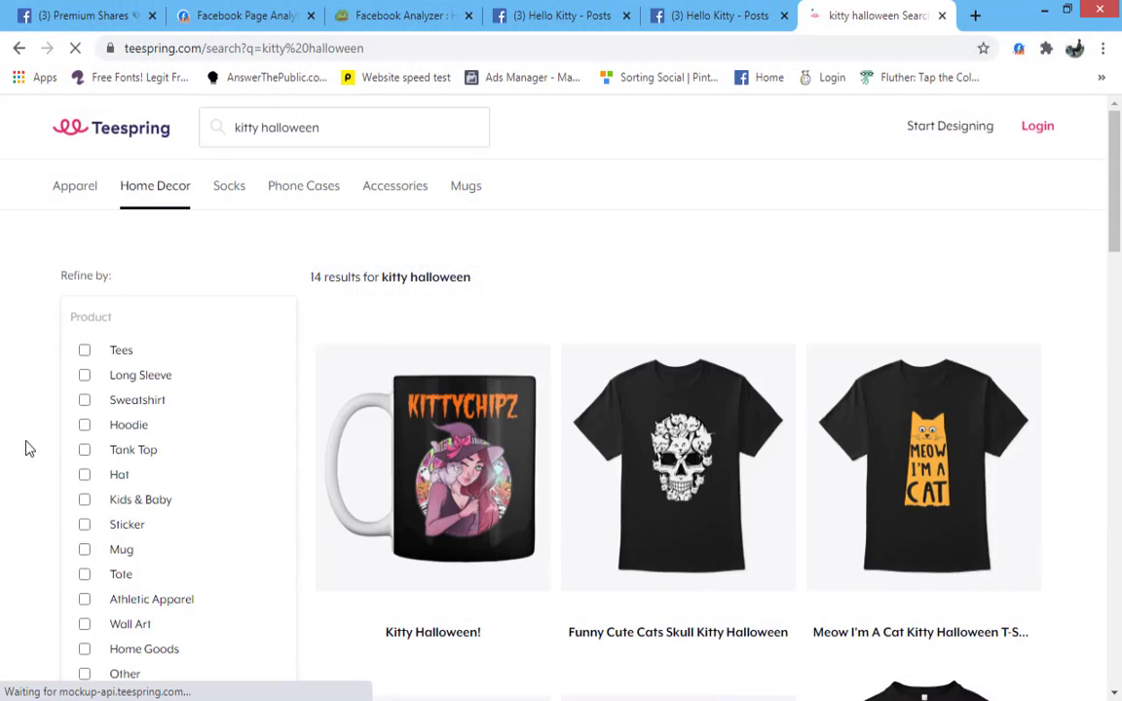
scroll(548, 413, "down", 5)
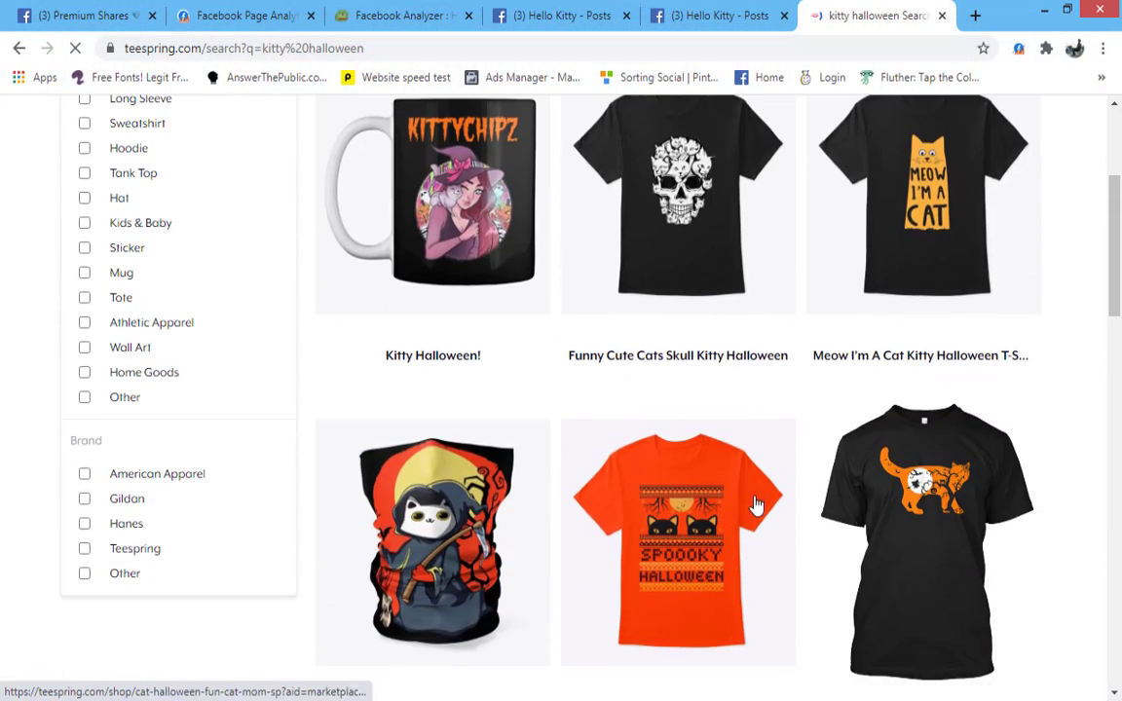
scroll(591, 478, "down", 3)
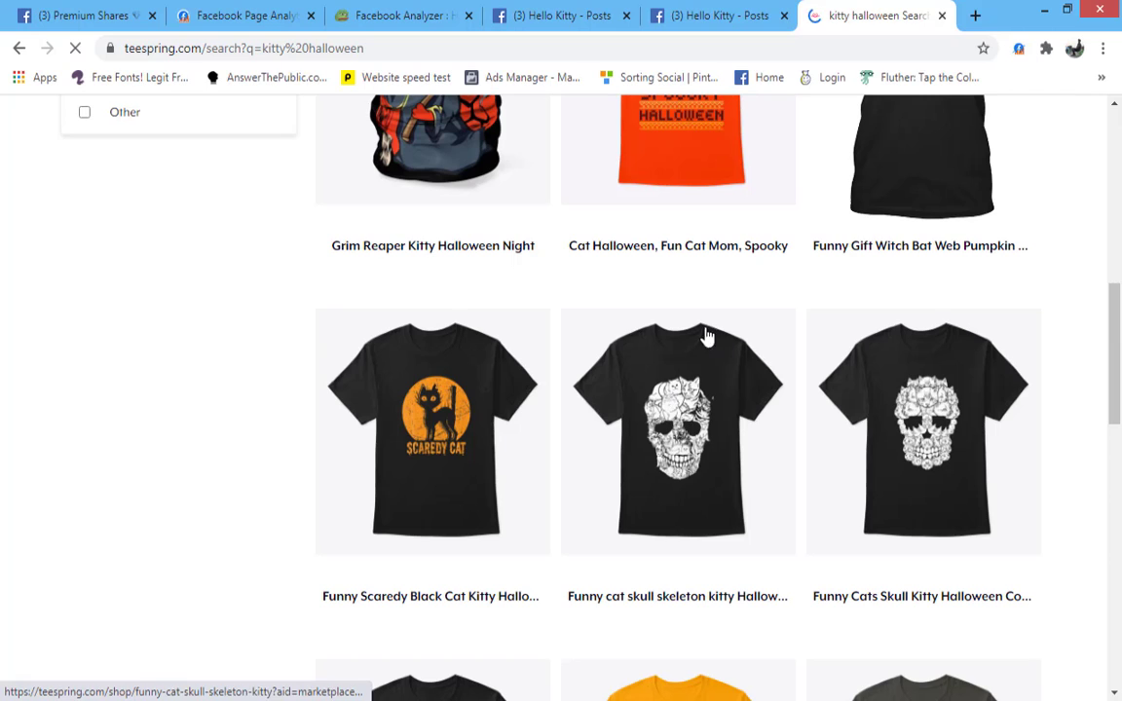
left_click(706, 12)
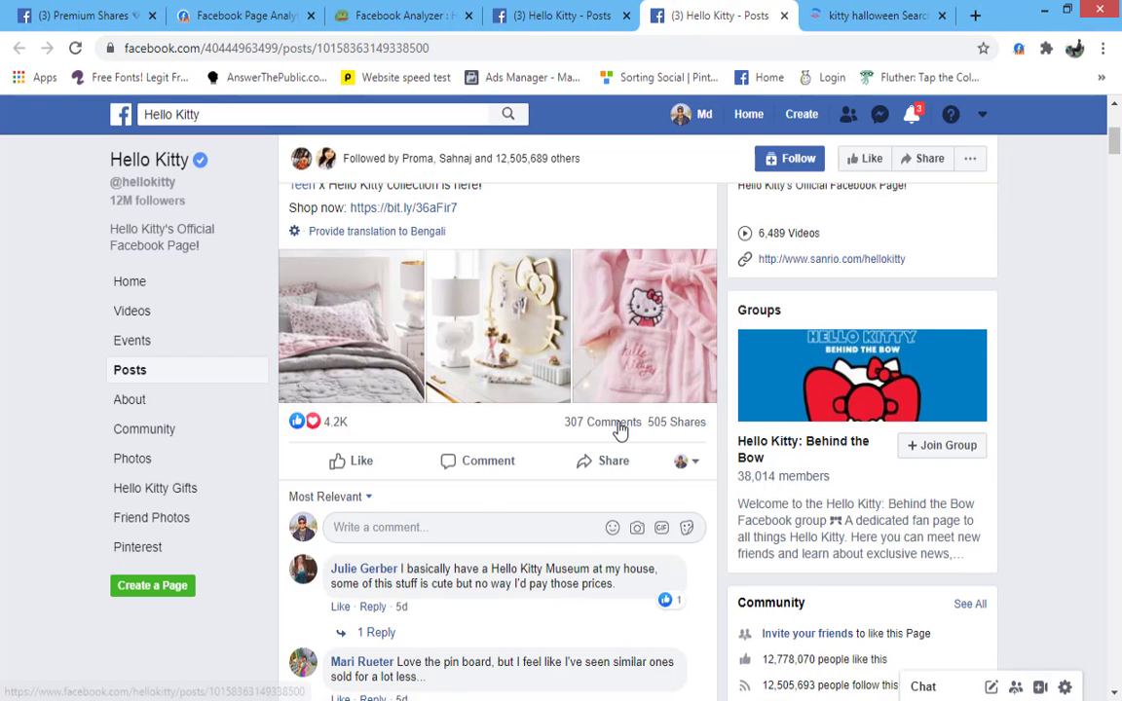
left_click(823, 12)
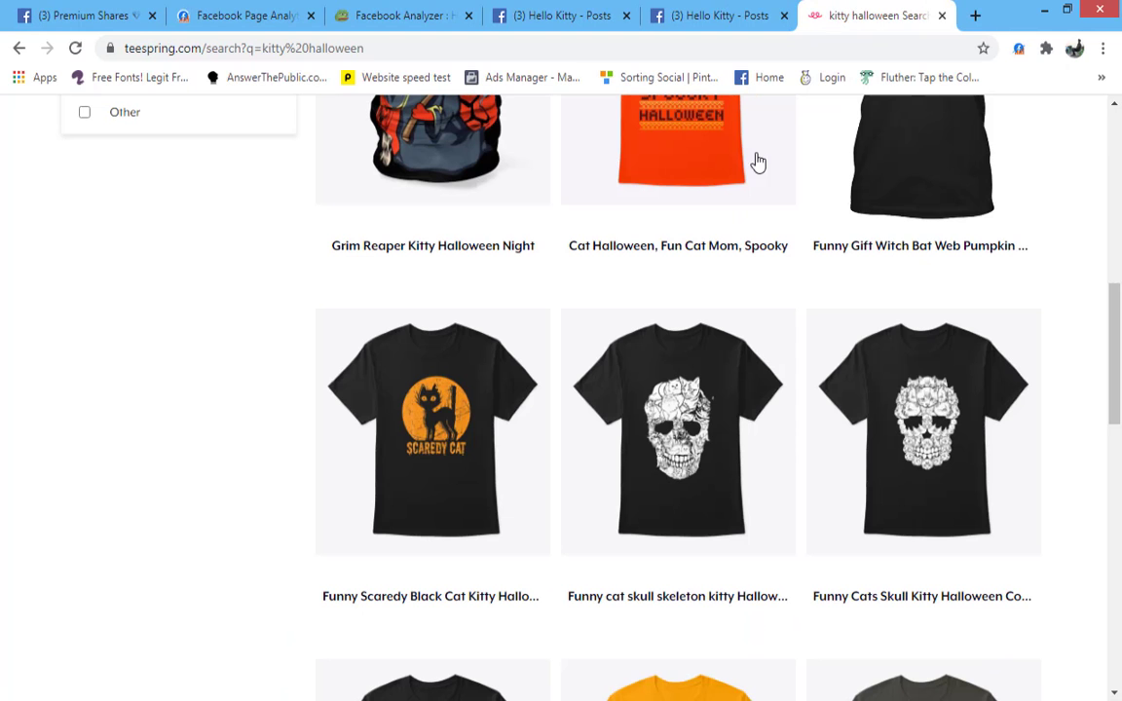
scroll(756, 425, "down", 4)
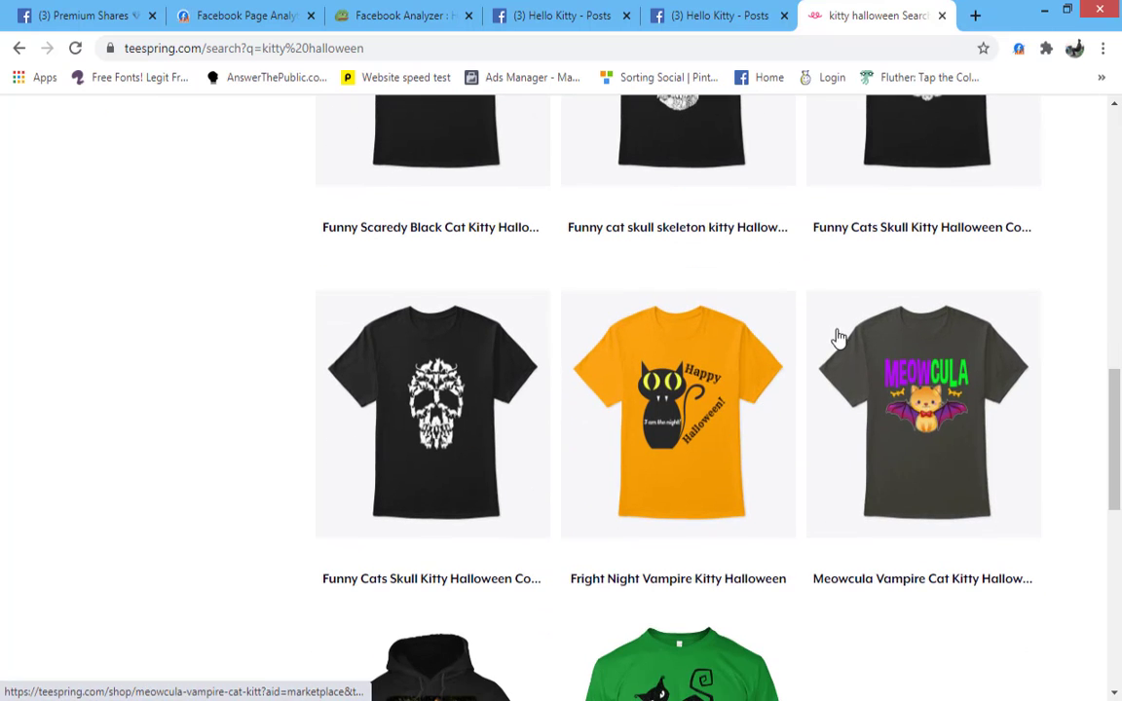
scroll(831, 396, "down", 2)
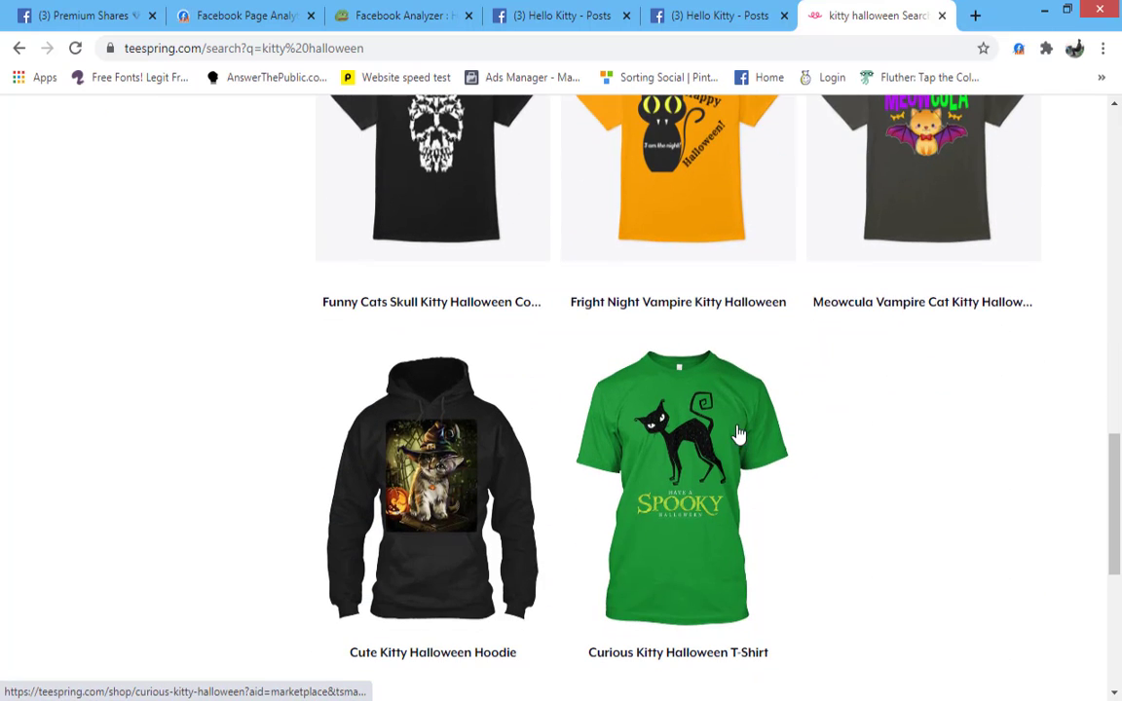
scroll(362, 334, "up", 4)
scroll(368, 333, "up", 4)
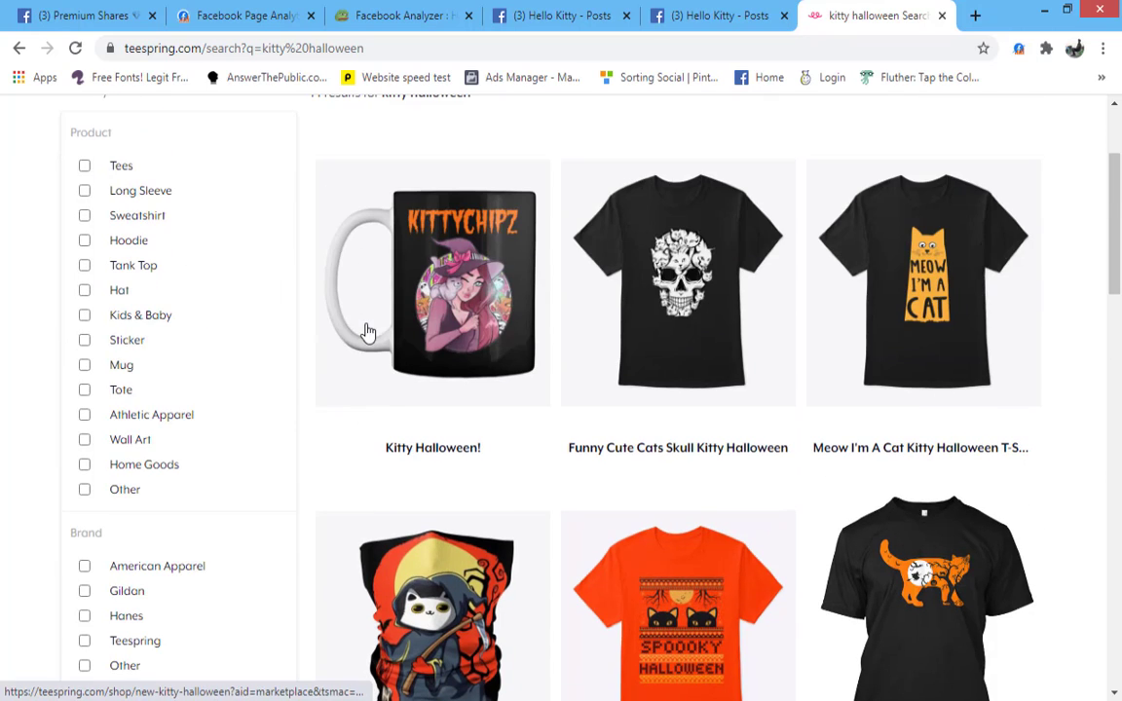
scroll(826, 310, "up", 2)
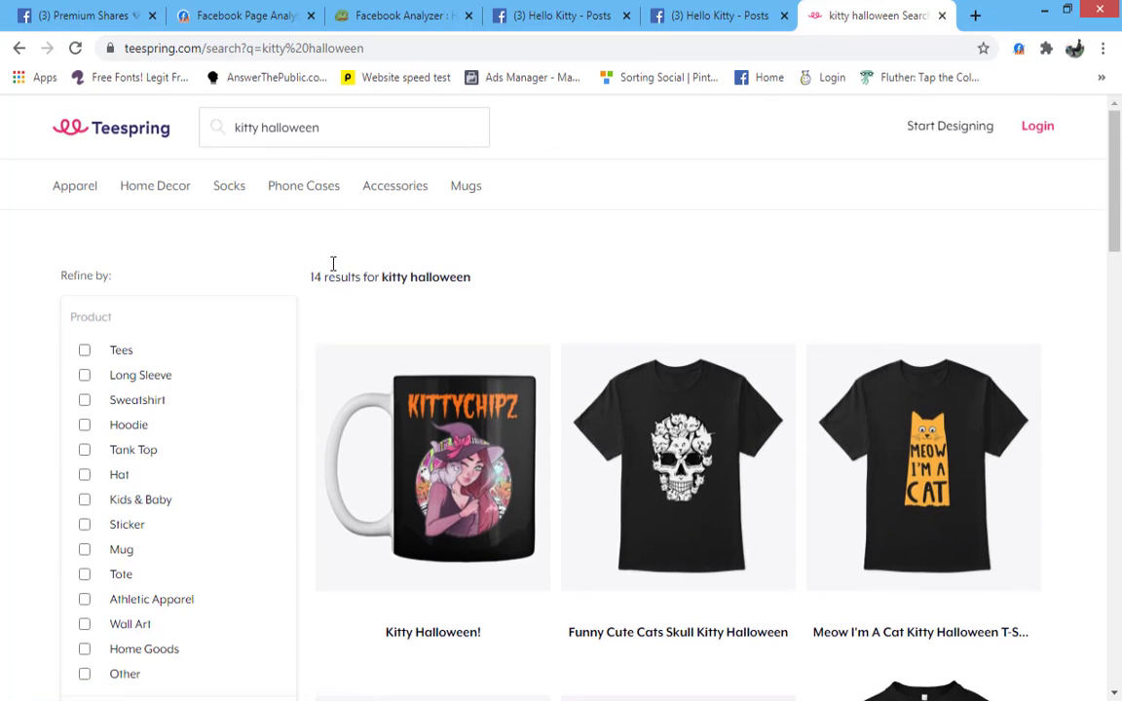
Shorten the Teespring search to "kitty" and look through the resulting product designs.
left_click(344, 128)
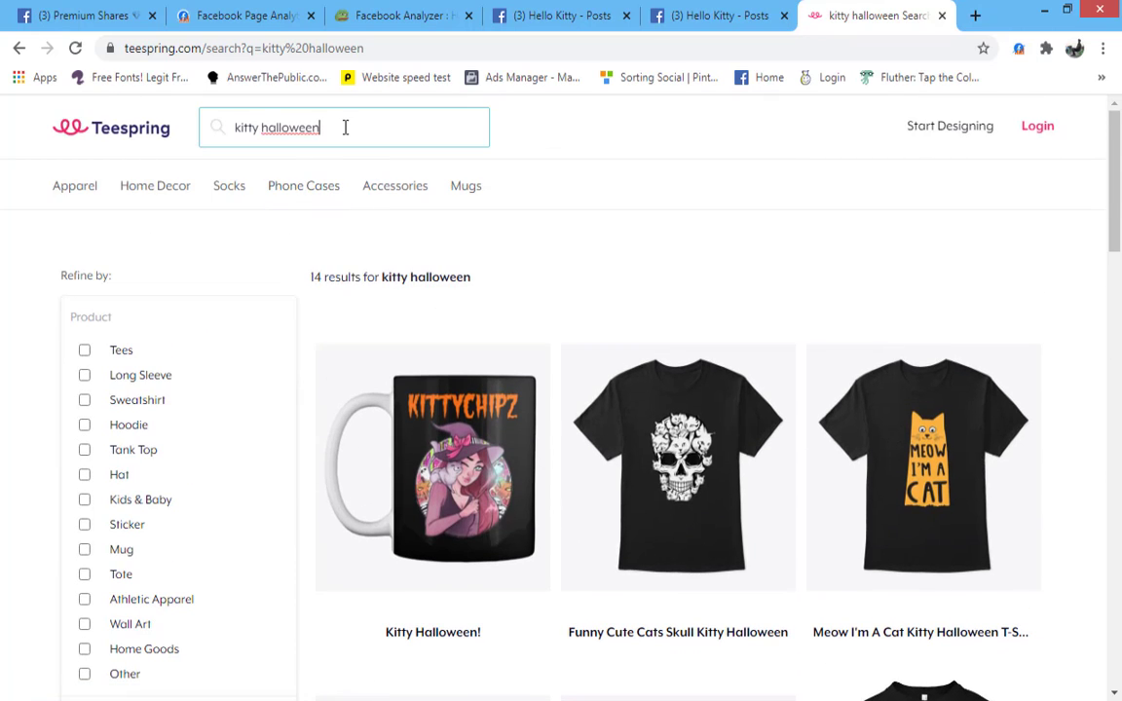
key("BackSpace")
key("BackSpace")
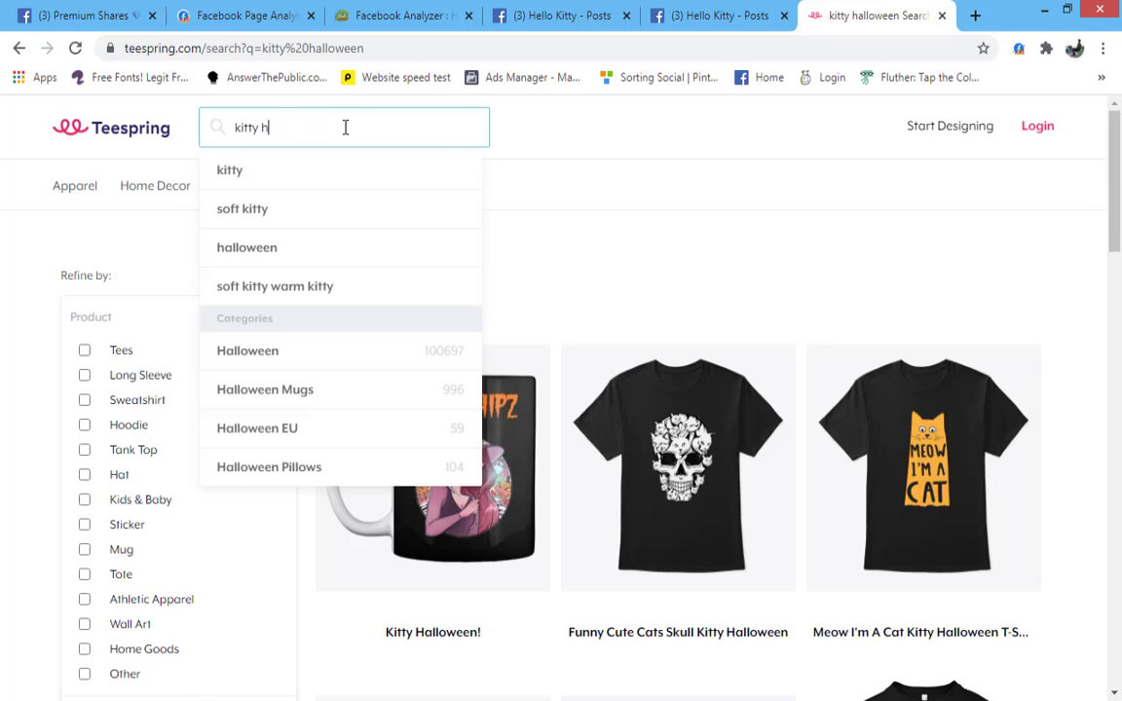
key("Return")
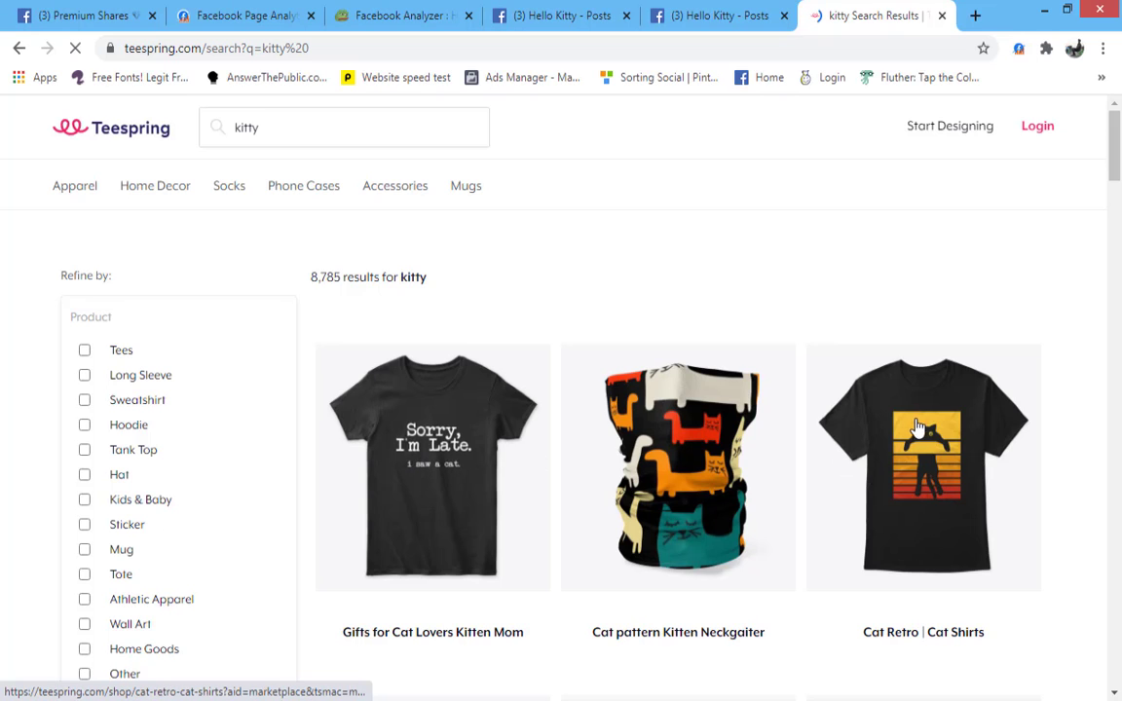
scroll(767, 438, "down", 6)
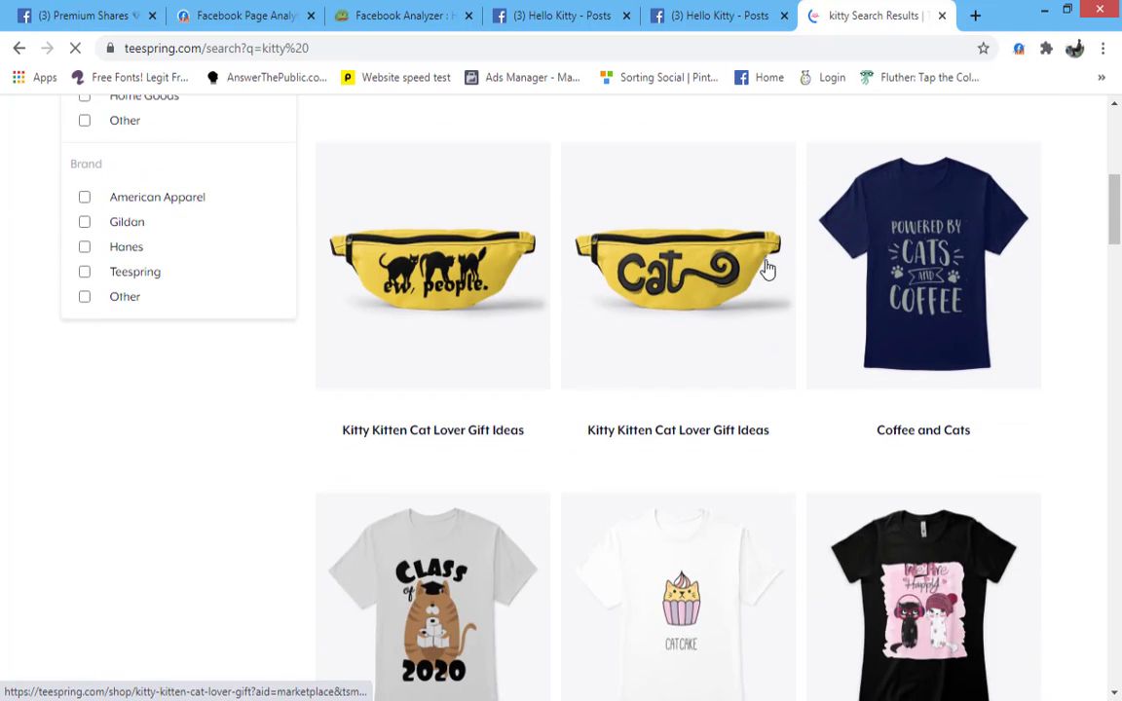
scroll(707, 280, "down", 6)
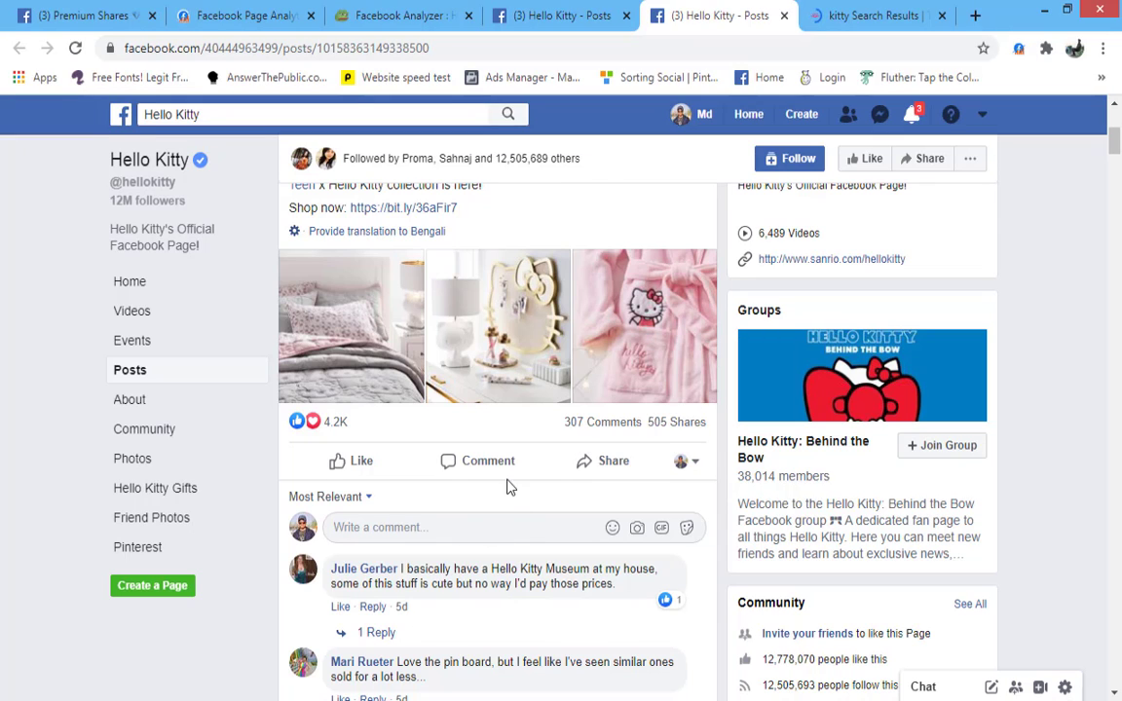
Hide the comments on the Pottery Barn Teen post, browse more Teespring kitty designs, and return to the #FirstDayofFall post.
left_click(611, 425)
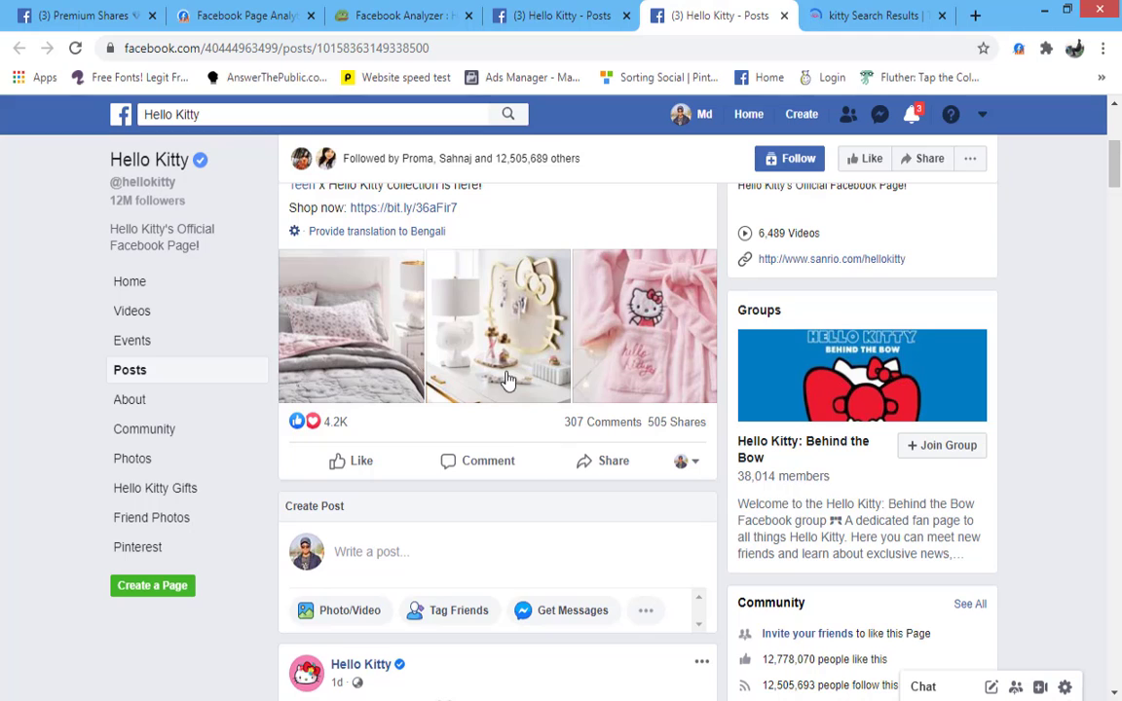
left_click(793, 10)
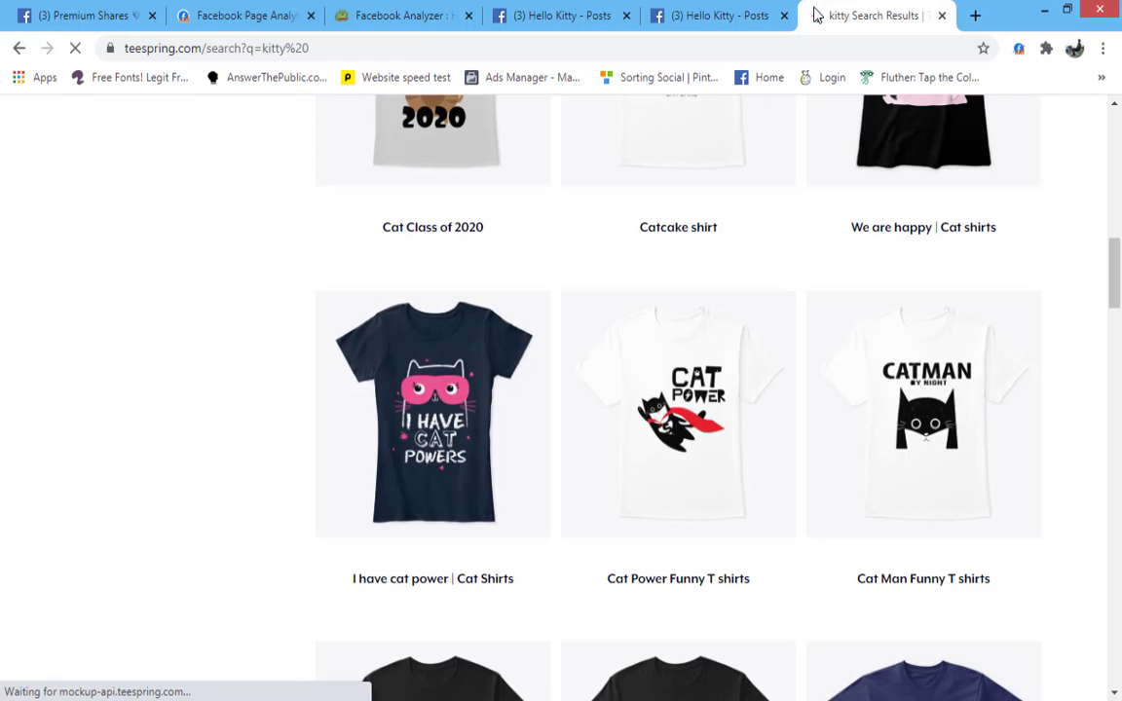
scroll(757, 422, "down", 2)
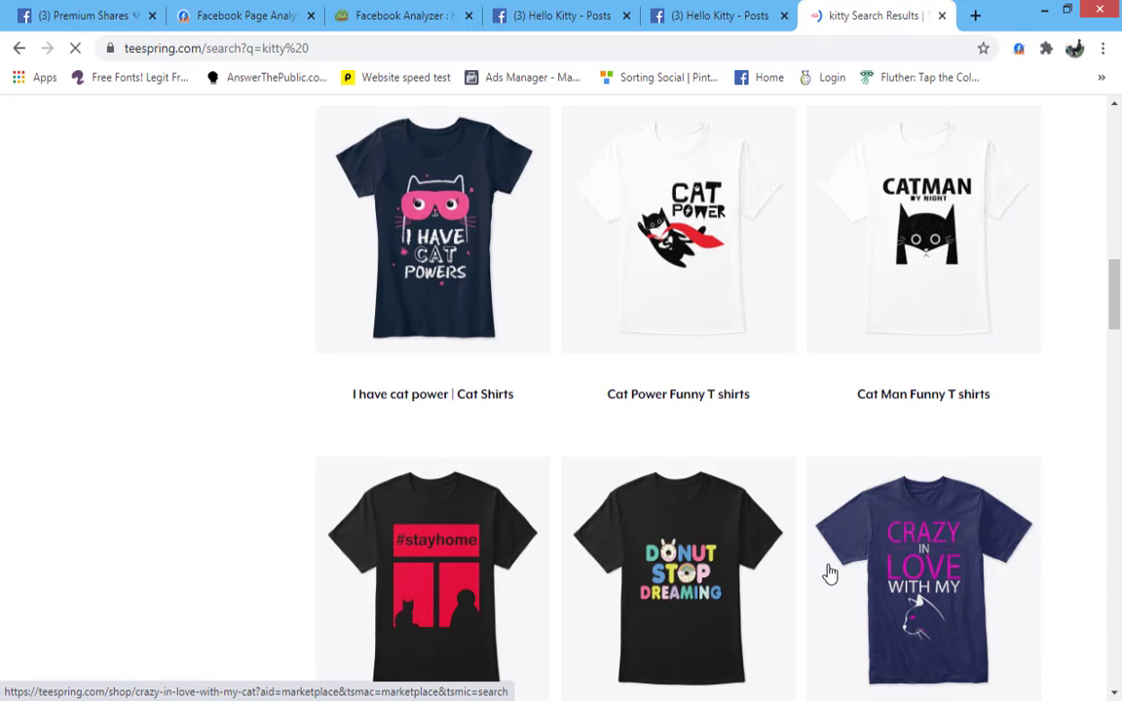
scroll(769, 358, "down", 9)
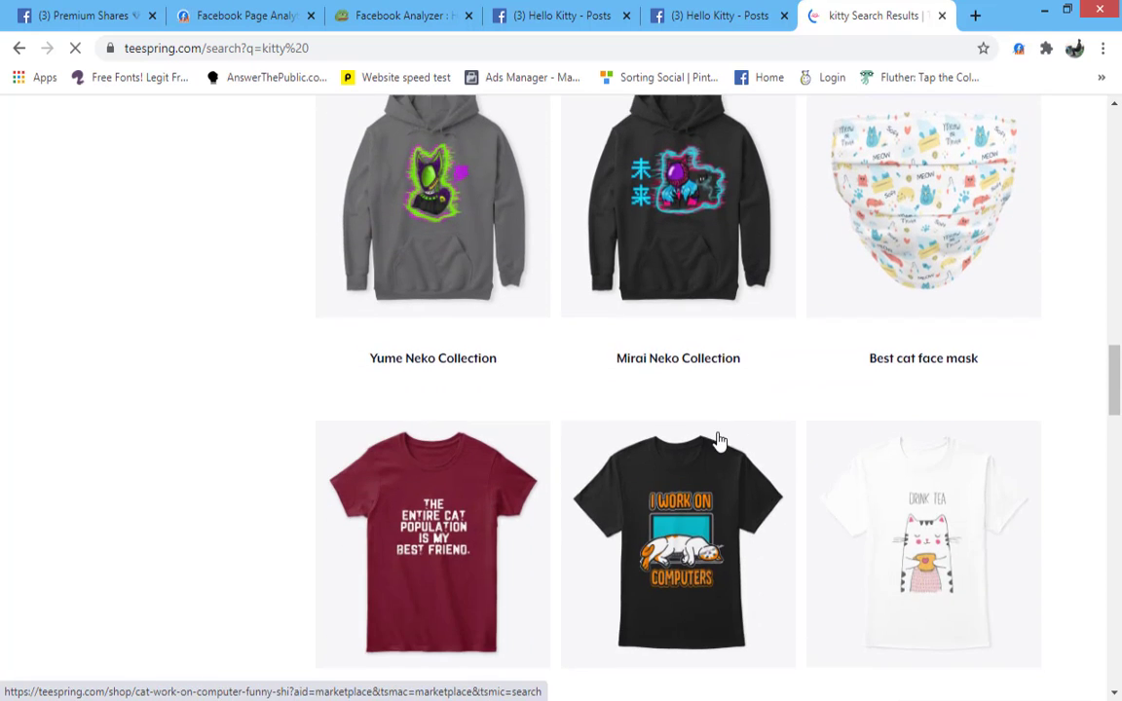
scroll(715, 433, "up", 4)
left_click(585, 12)
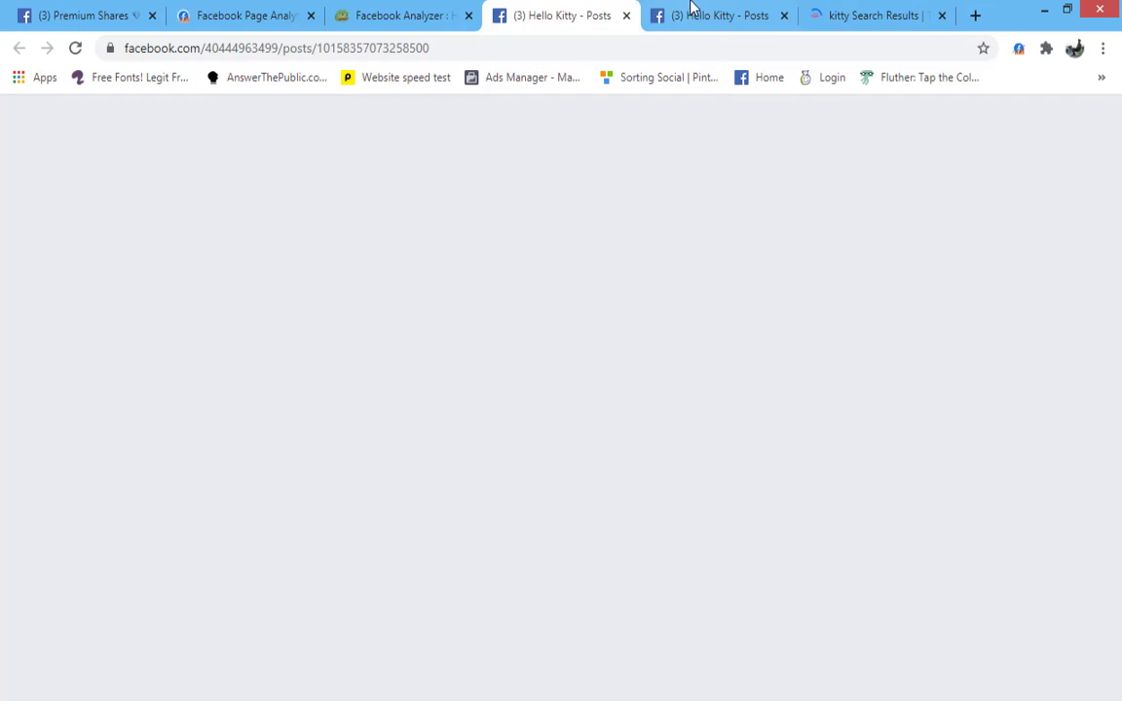
Compare the Pottery Barn Teen post on Facebook with Hello Kitty's other most shared photo posts in the Facebook Analyzer list.
left_click(689, 11)
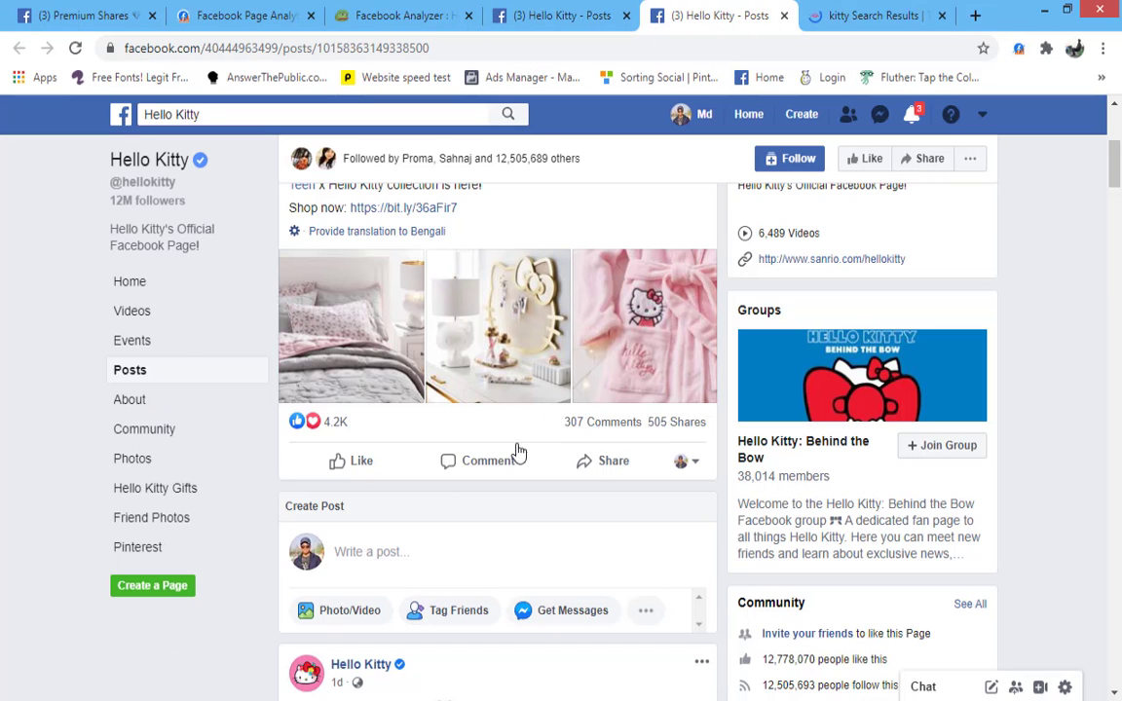
scroll(548, 424, "up", 5)
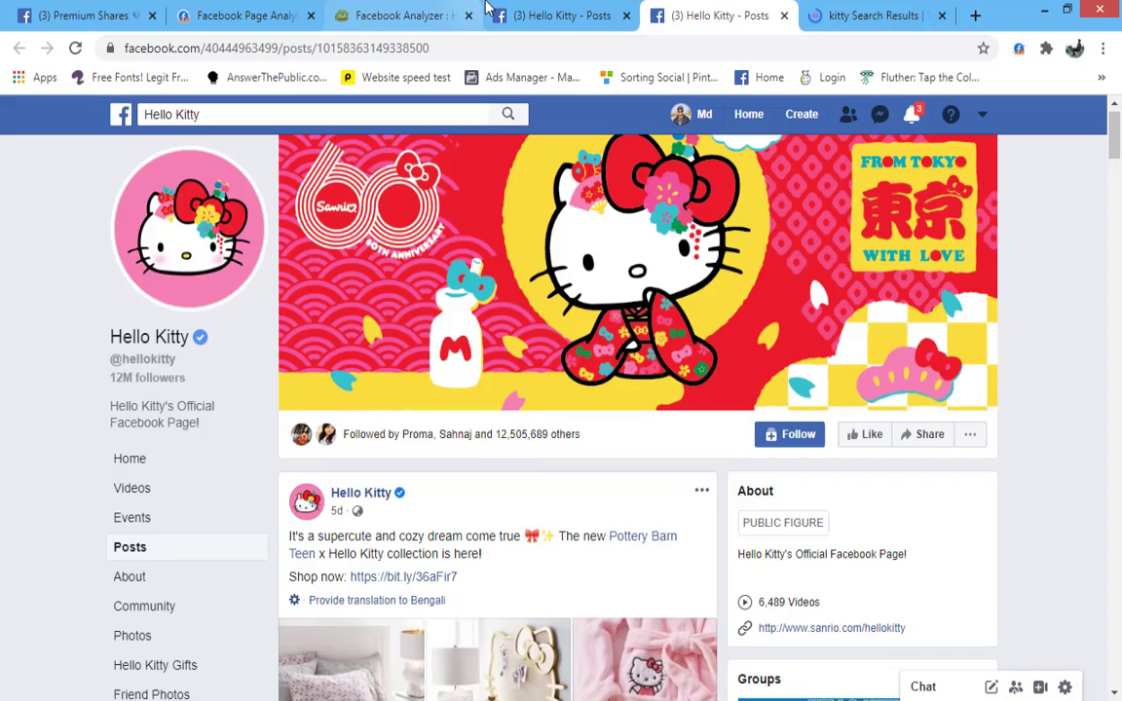
left_click(387, 12)
scroll(705, 480, "down", 5)
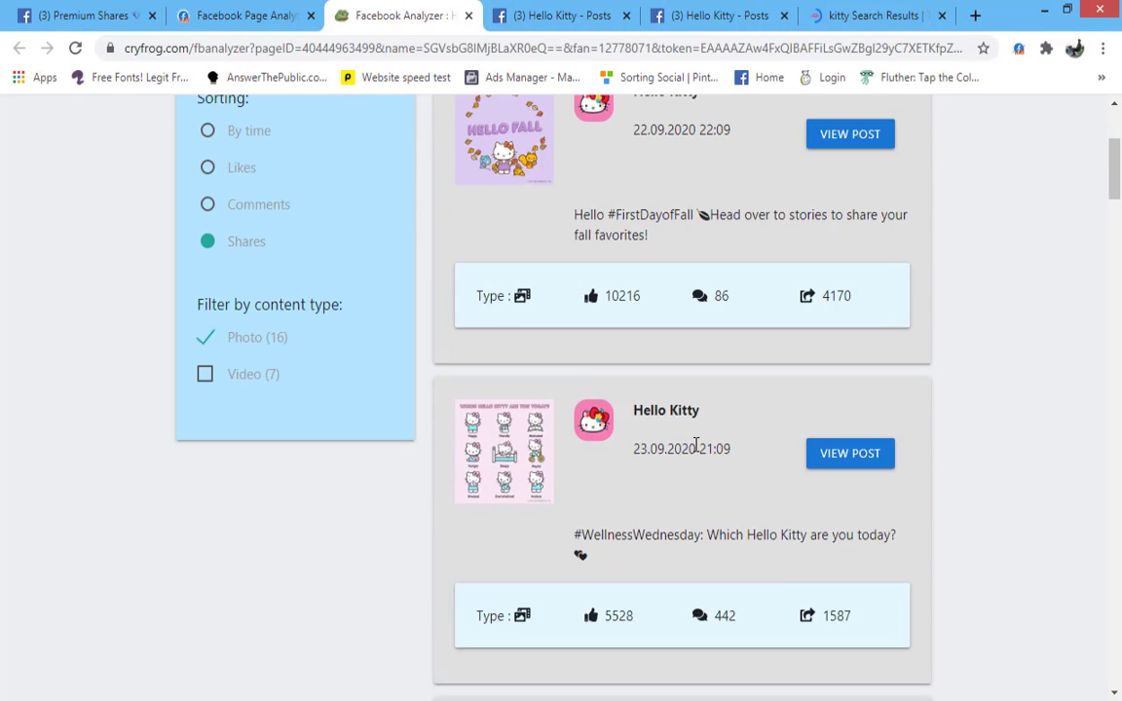
scroll(679, 489, "down", 2)
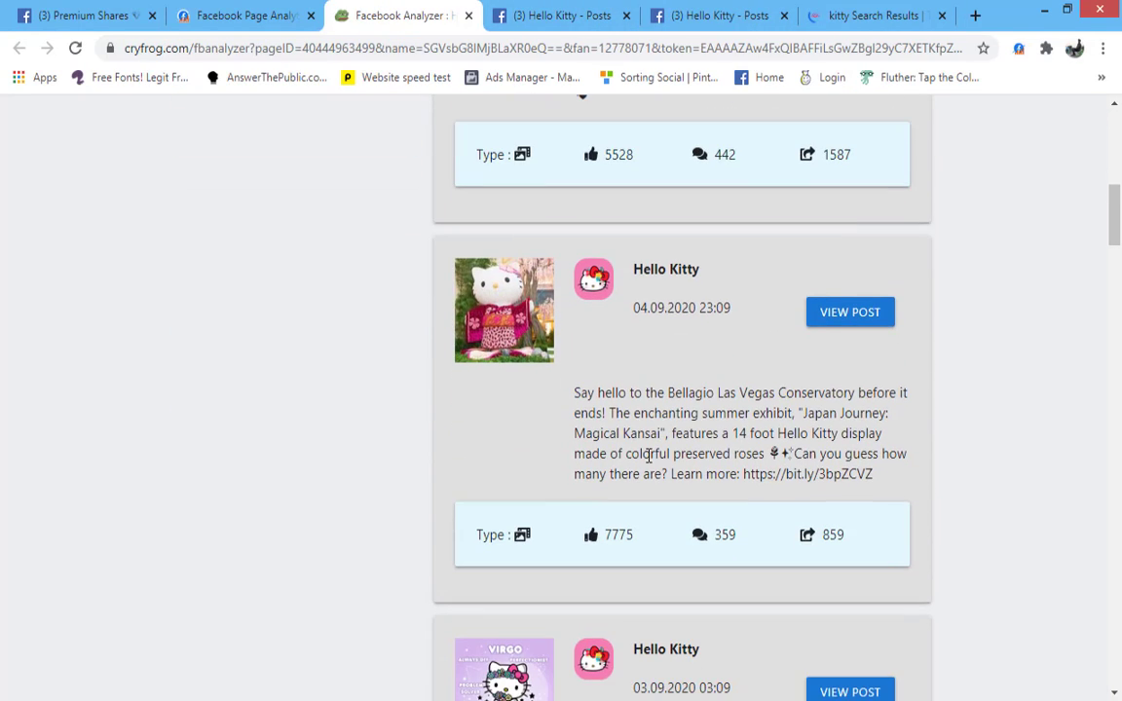
left_click_drag(644, 392, 769, 475)
scroll(732, 497, "down", 4)
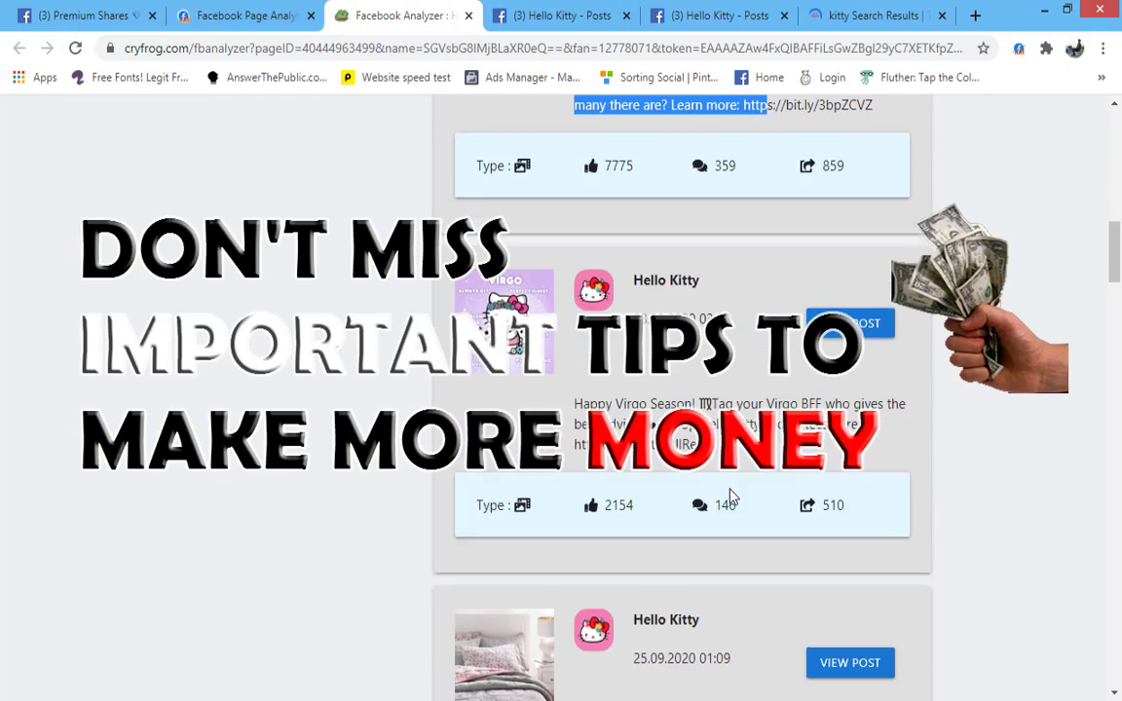
scroll(732, 499, "down", 1)
scroll(725, 506, "down", 3)
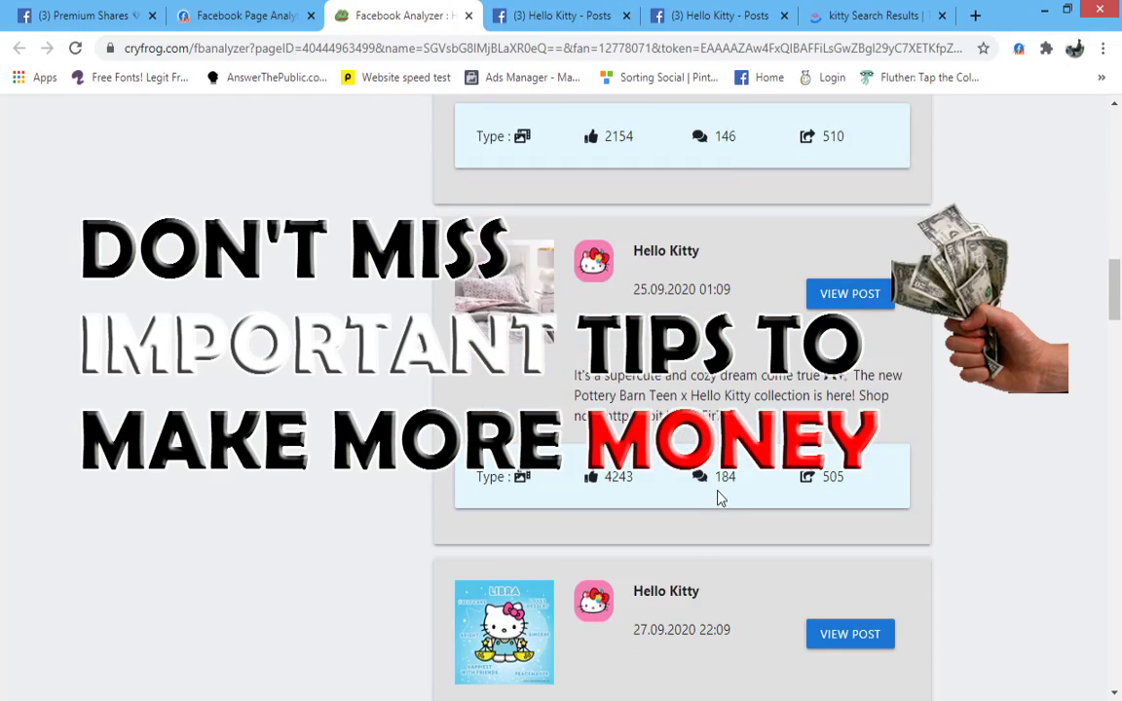
scroll(709, 476, "up", 14)
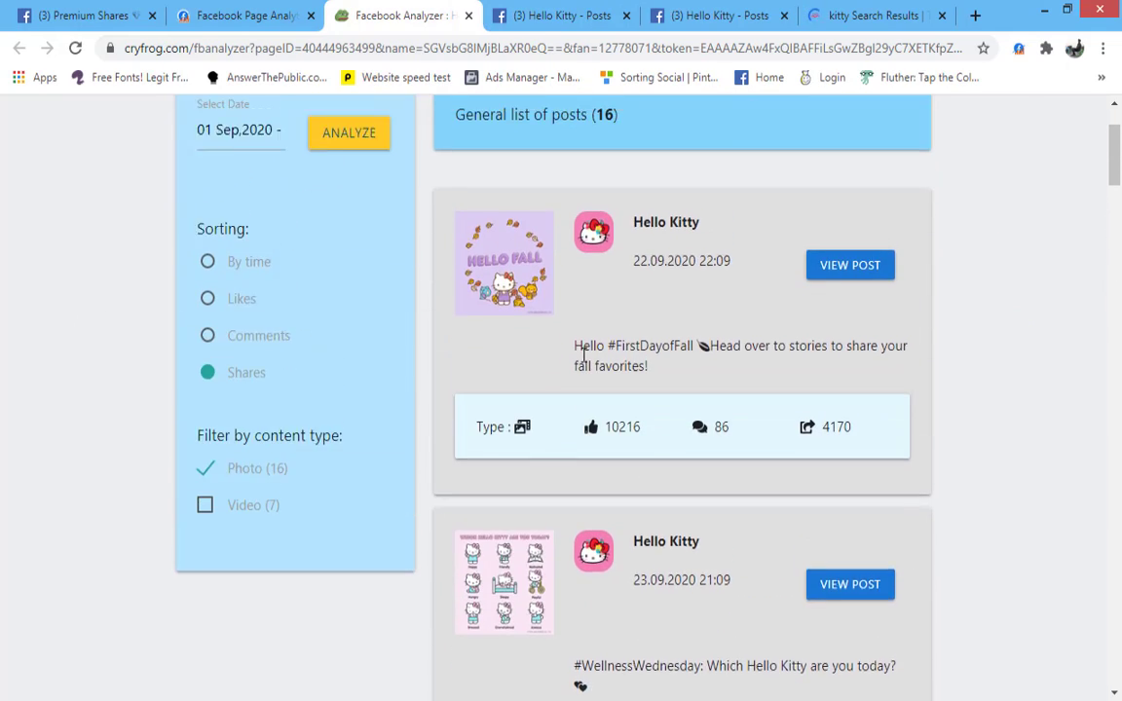
scroll(583, 356, "up", 1)
scroll(428, 238, "up", 1)
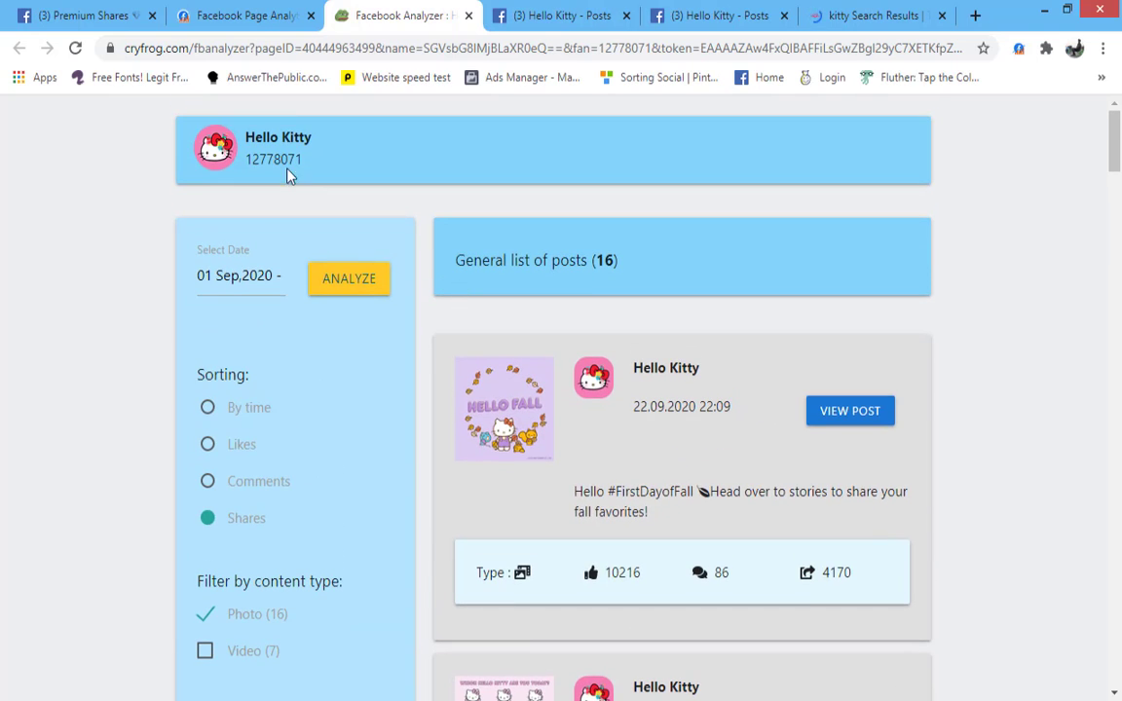
Clear the hello kitty results in the viral finder extension and search for "trump" pages.
left_click(263, 10)
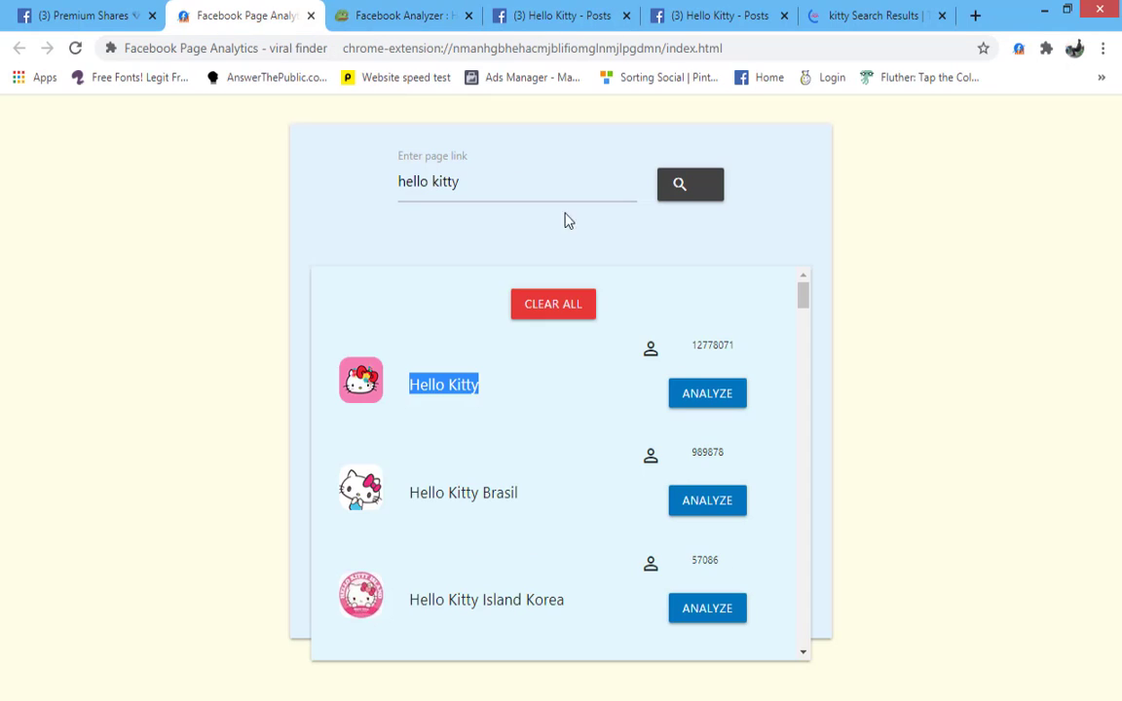
left_click(555, 306)
left_click(510, 179)
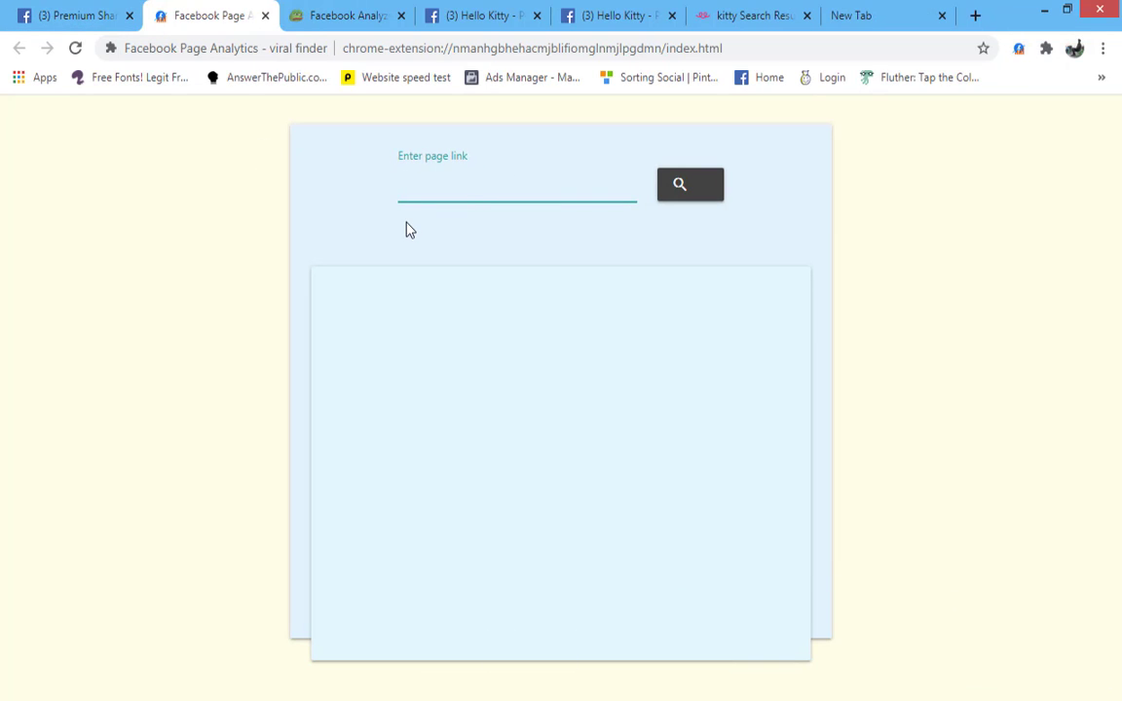
type("trump")
key("Return")
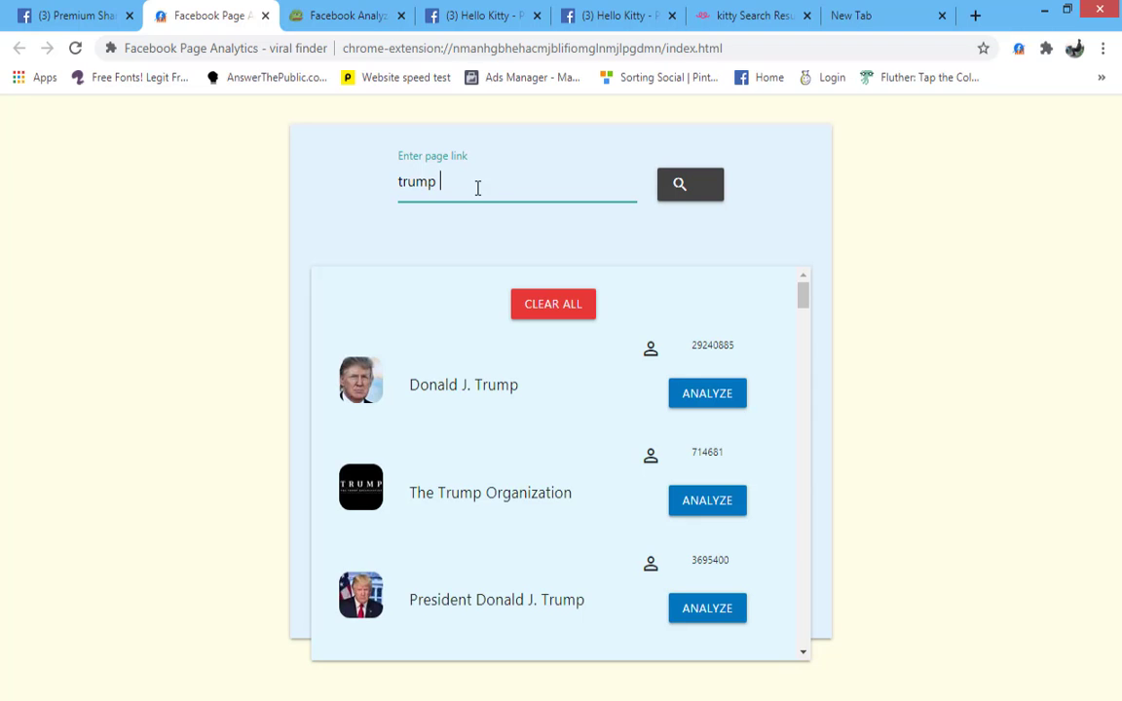
Extend the page search to "trump meme" and replace it with a search for "trump joke".
type("meme")
scroll(600, 395, "down", 5)
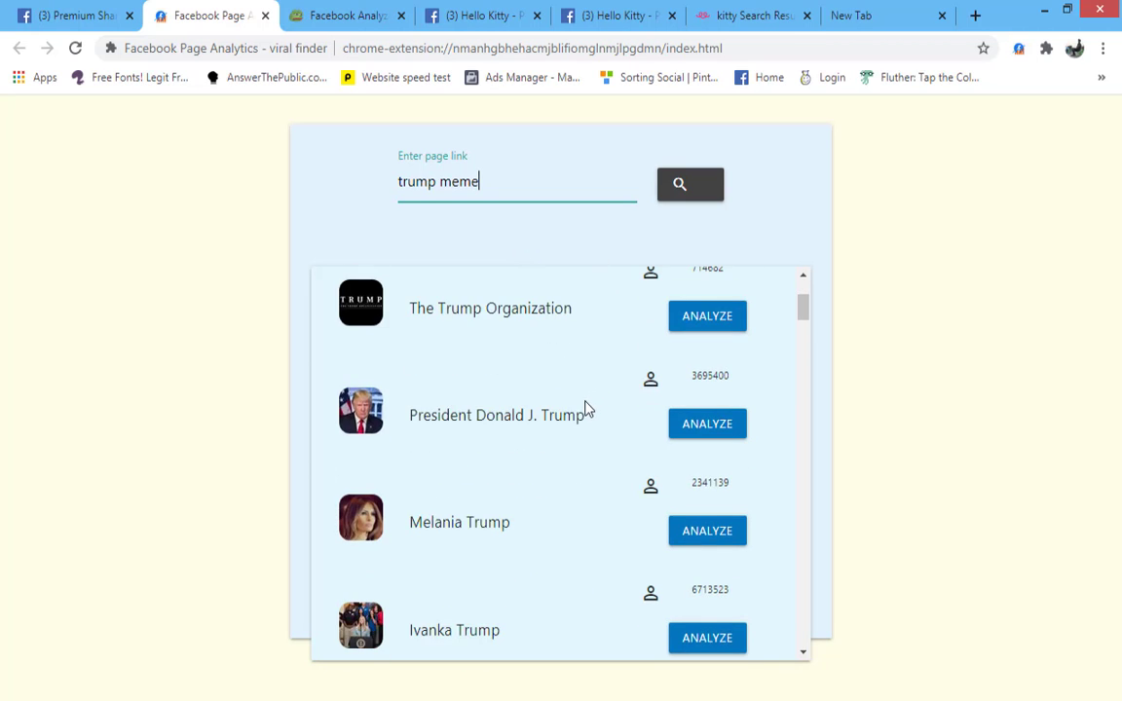
scroll(588, 431, "up", 6)
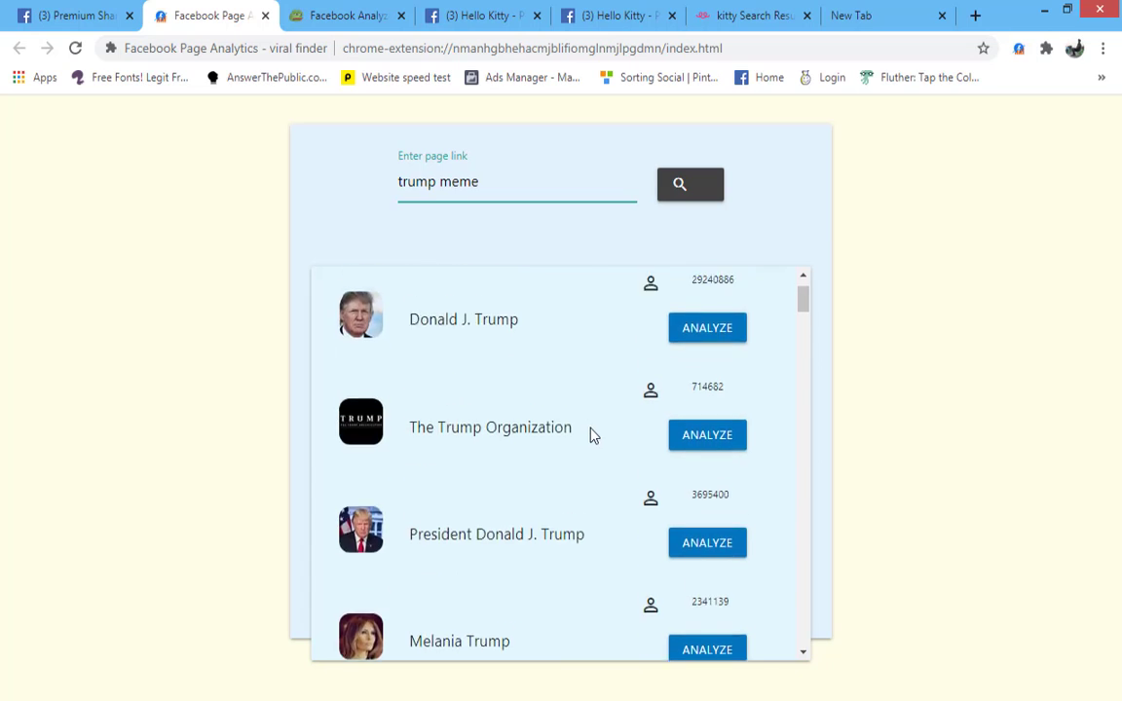
left_click(695, 188)
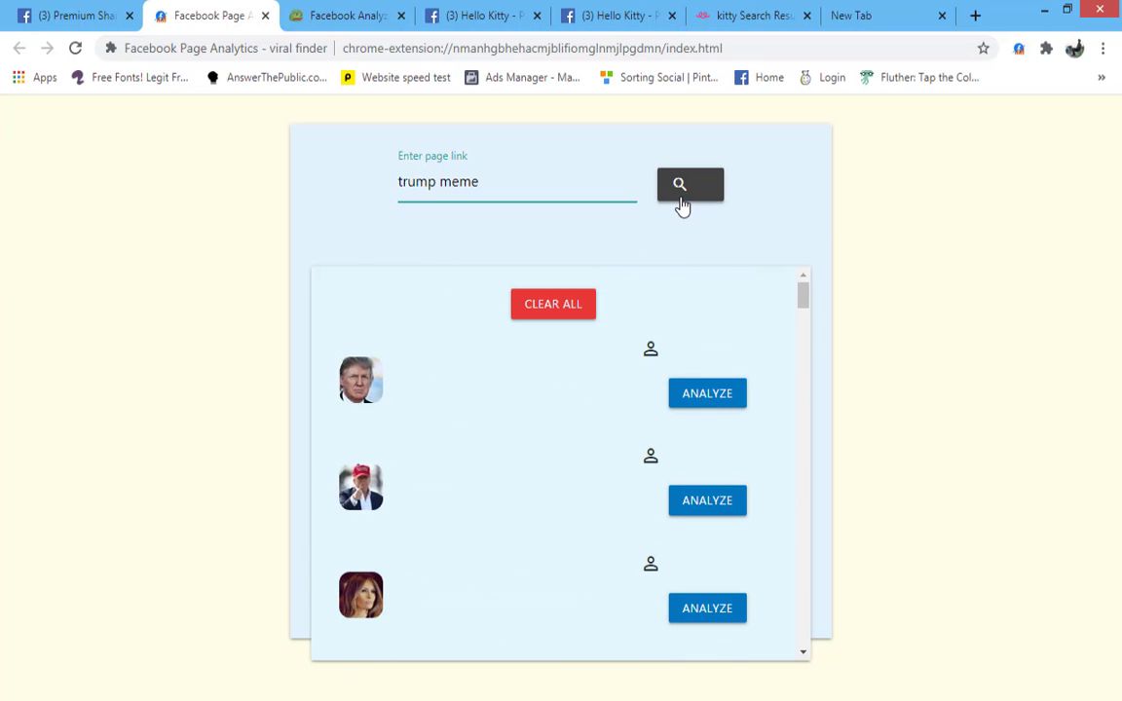
left_click(681, 185)
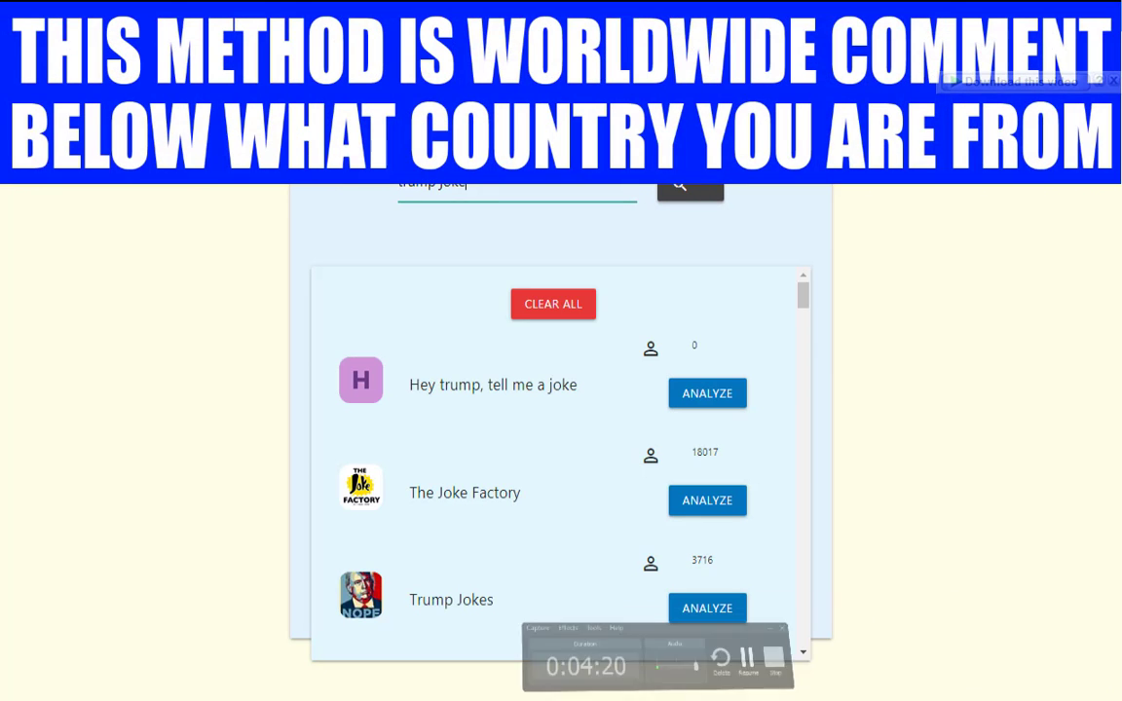
Look through the "trump joke" pages and analyze the page "Trump Nation - Making America Great Again".
left_click_drag(424, 494, 483, 493)
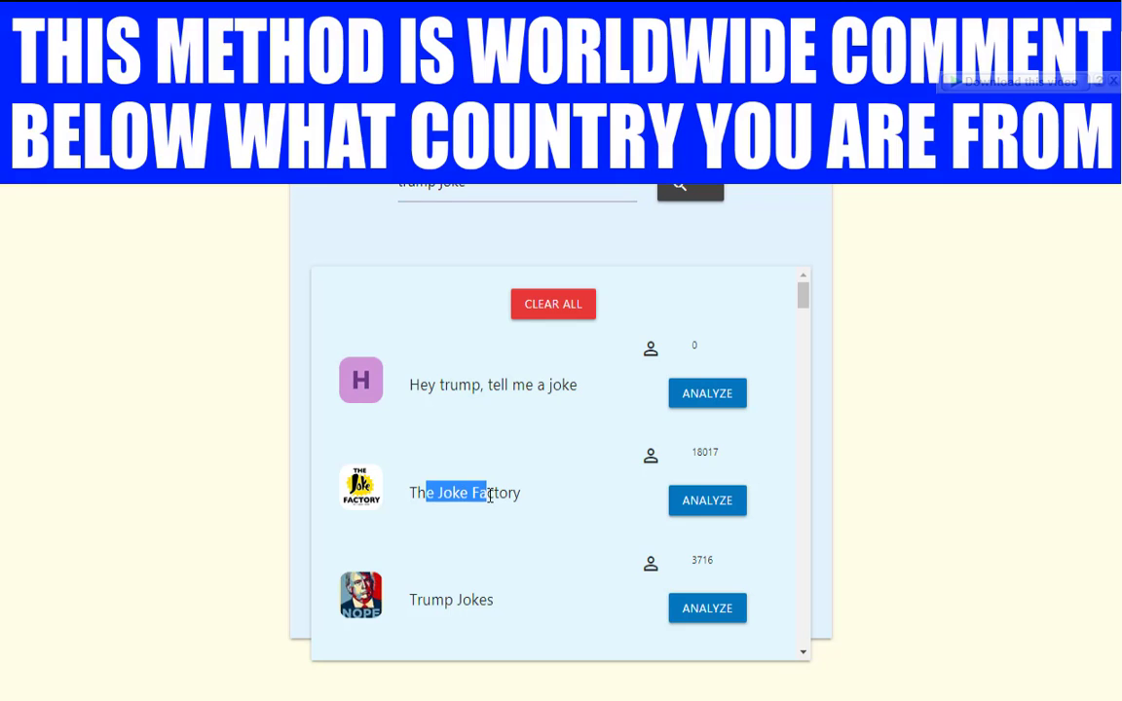
left_click_drag(438, 385, 531, 399)
scroll(530, 399, "down", 3)
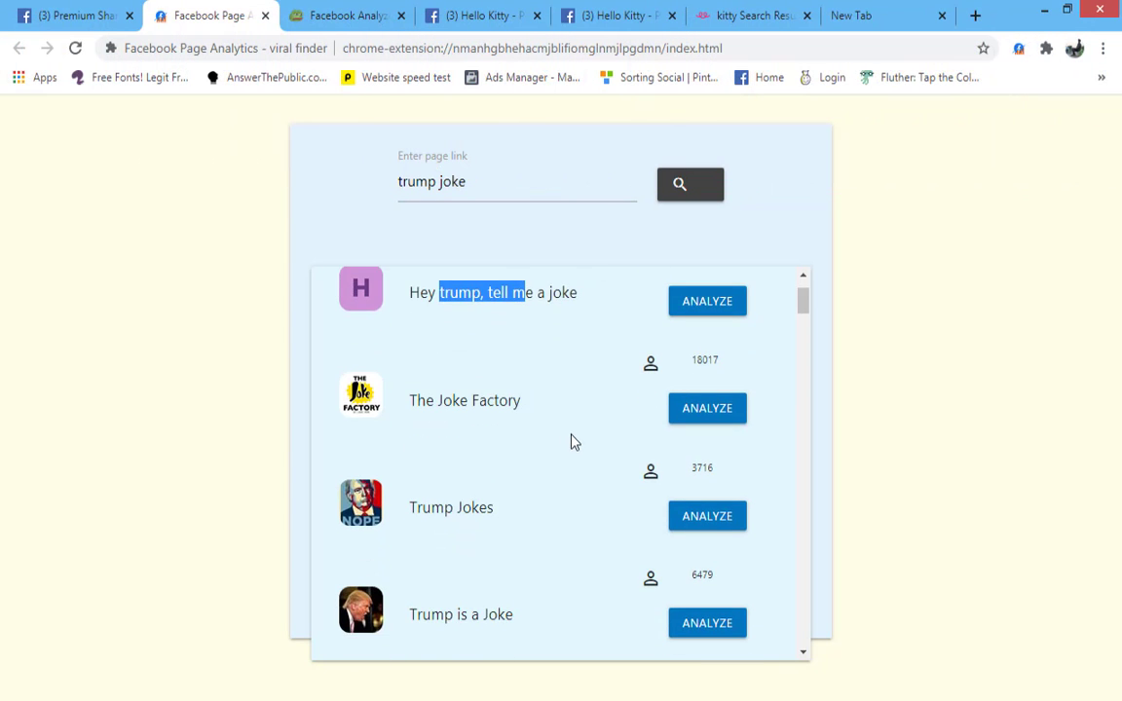
scroll(530, 441, "down", 3)
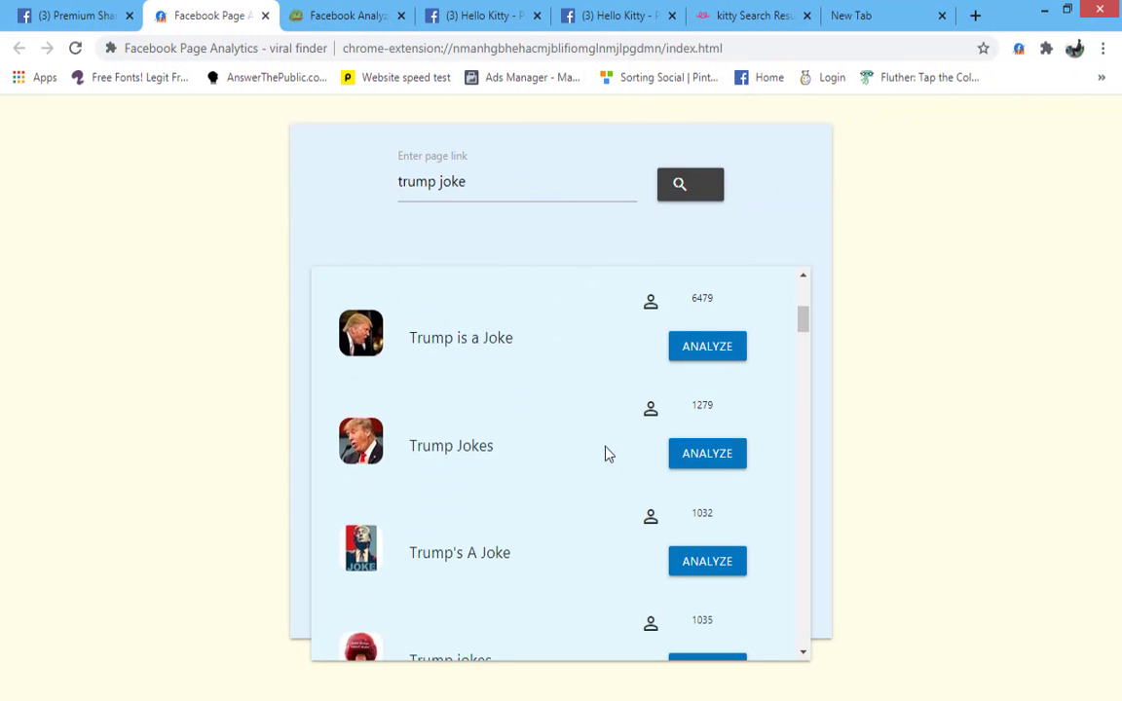
scroll(658, 531, "down", 5)
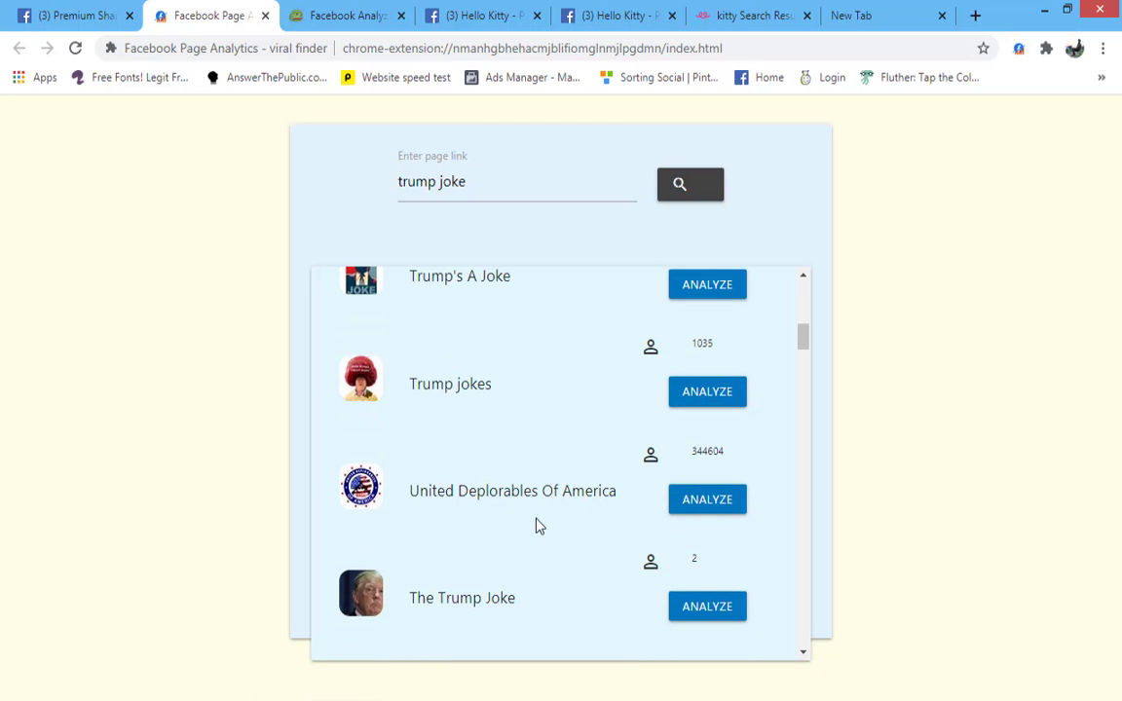
scroll(756, 555, "down", 3)
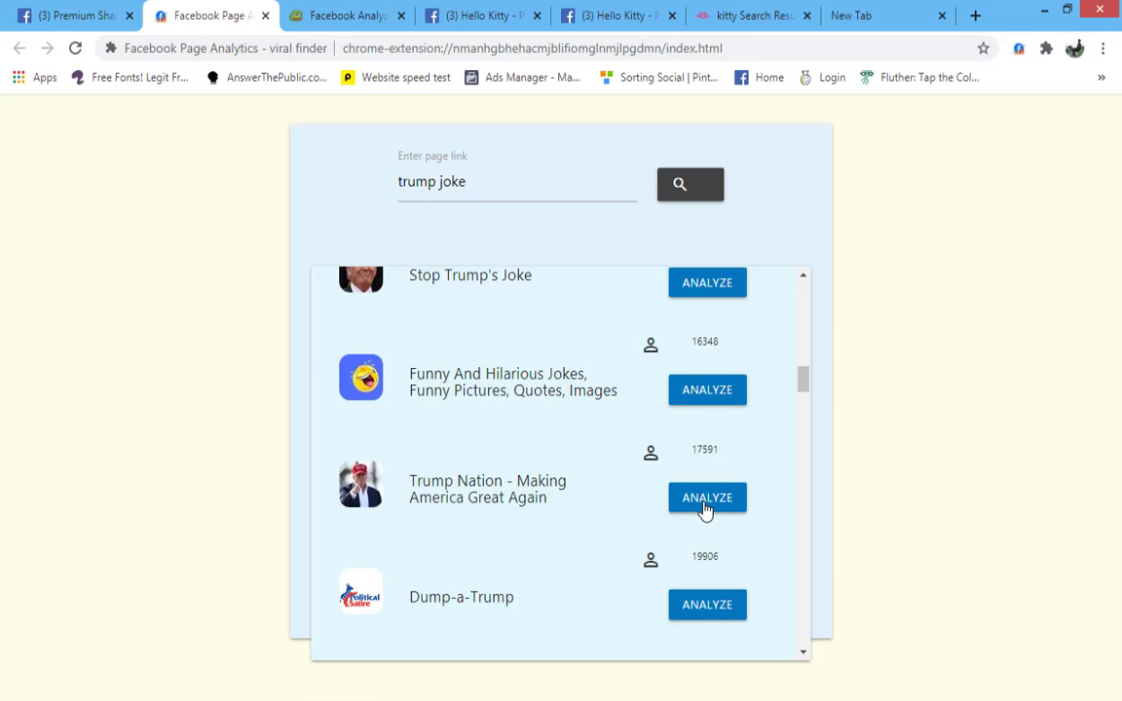
left_click(707, 500)
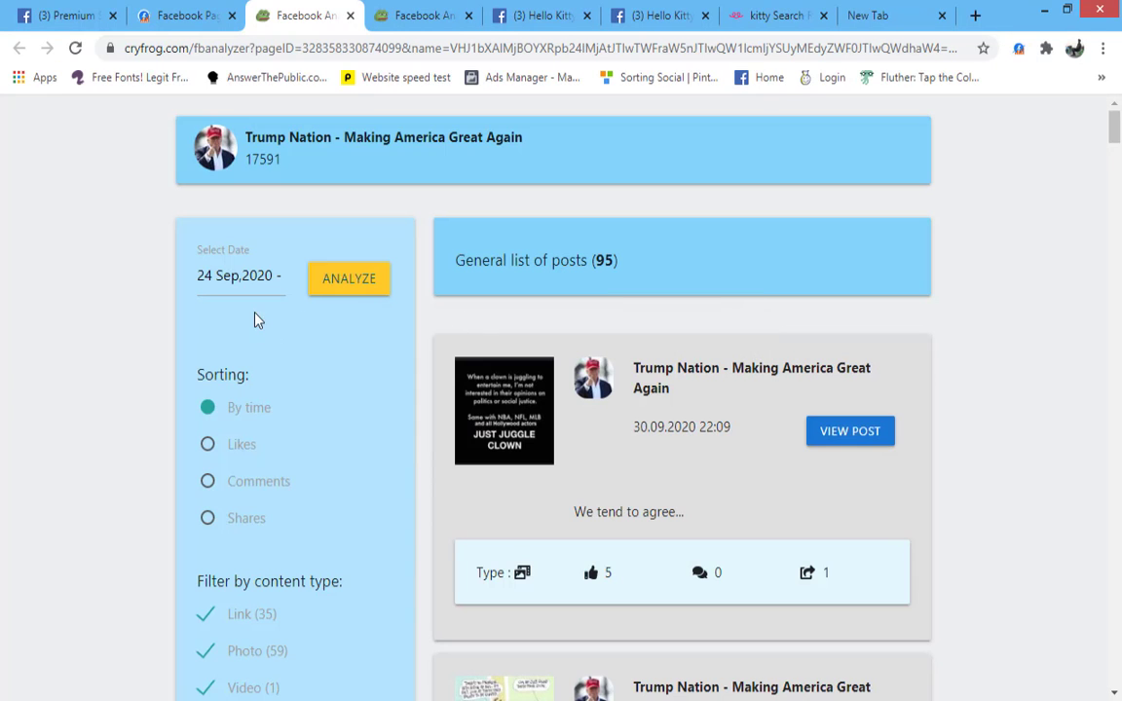
Set the start date to 01 Sep,2020 and rerun the analysis of the Trump Nation page.
left_click(243, 272)
left_click(256, 448)
scroll(327, 283, "down", 1)
left_click(353, 187)
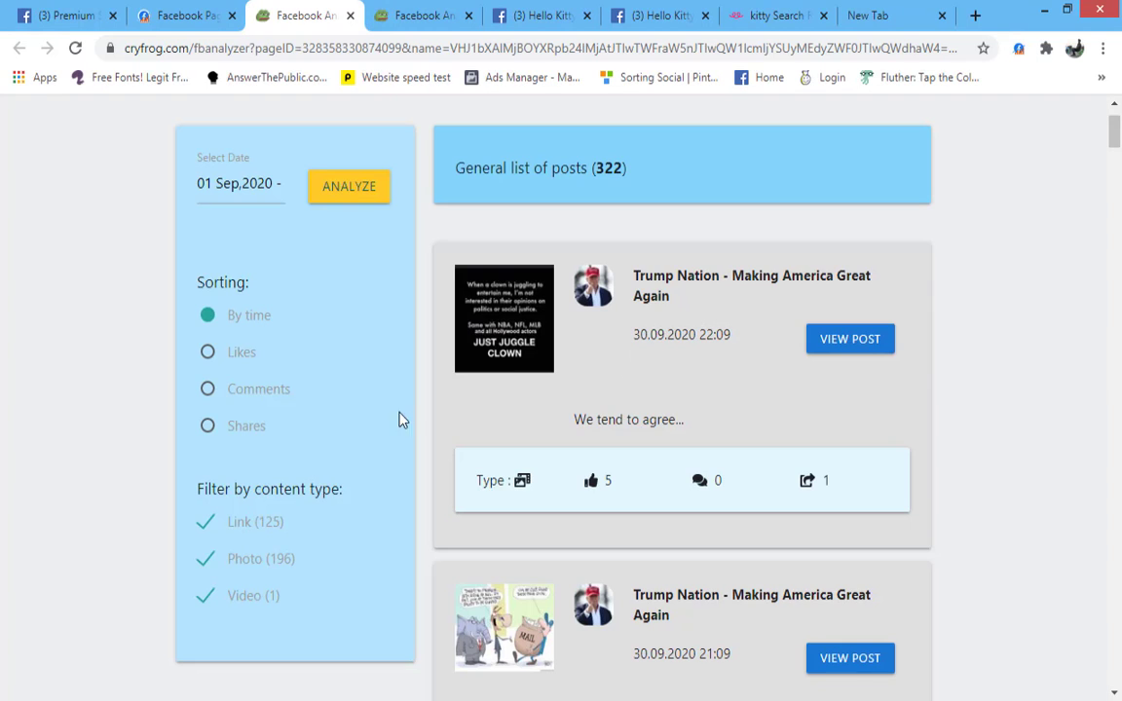
Exclude video and link posts so only photos are listed, and sort them by shares.
left_click(201, 601)
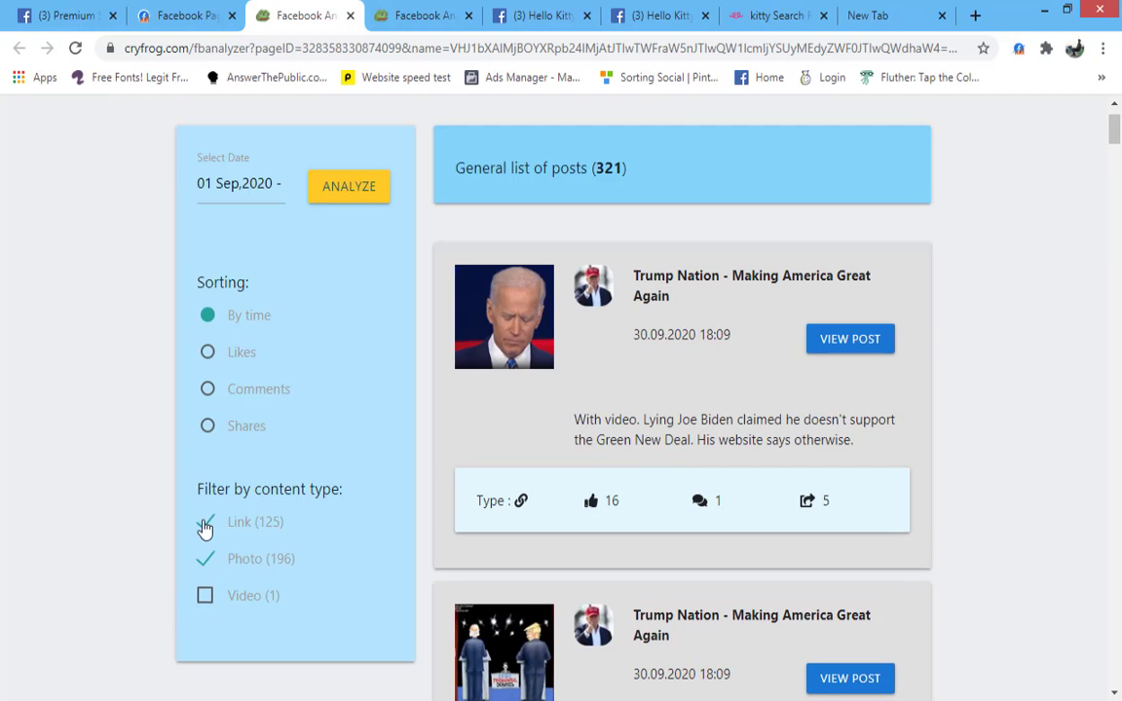
left_click(204, 526)
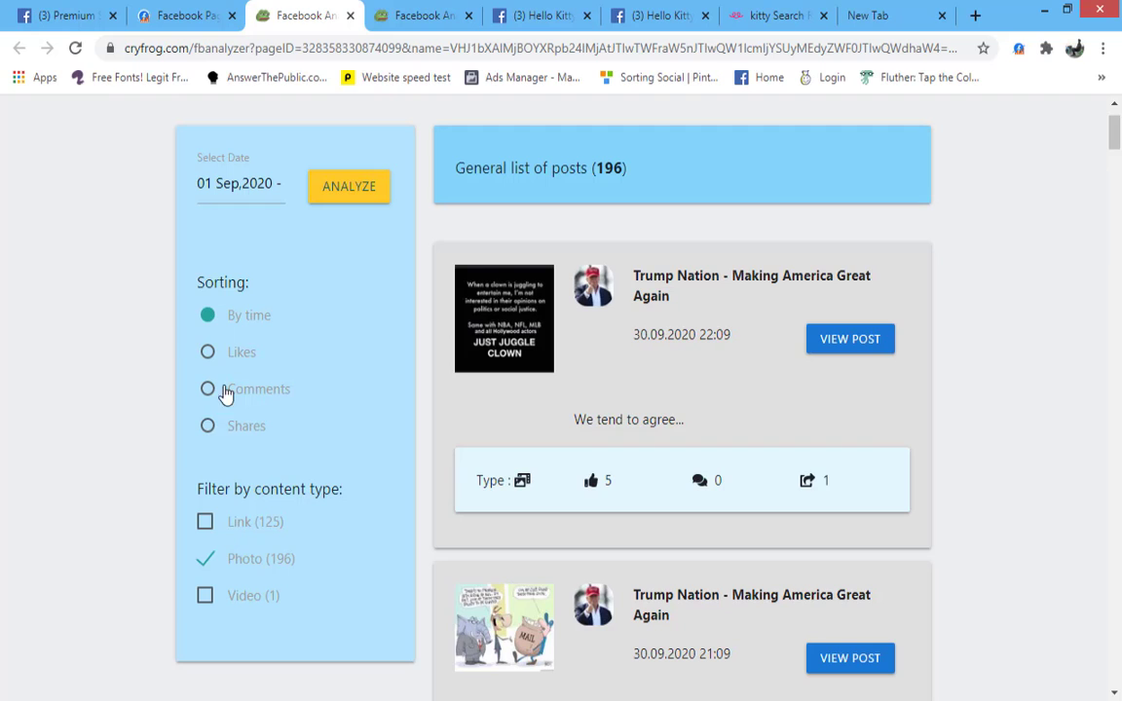
left_click(208, 429)
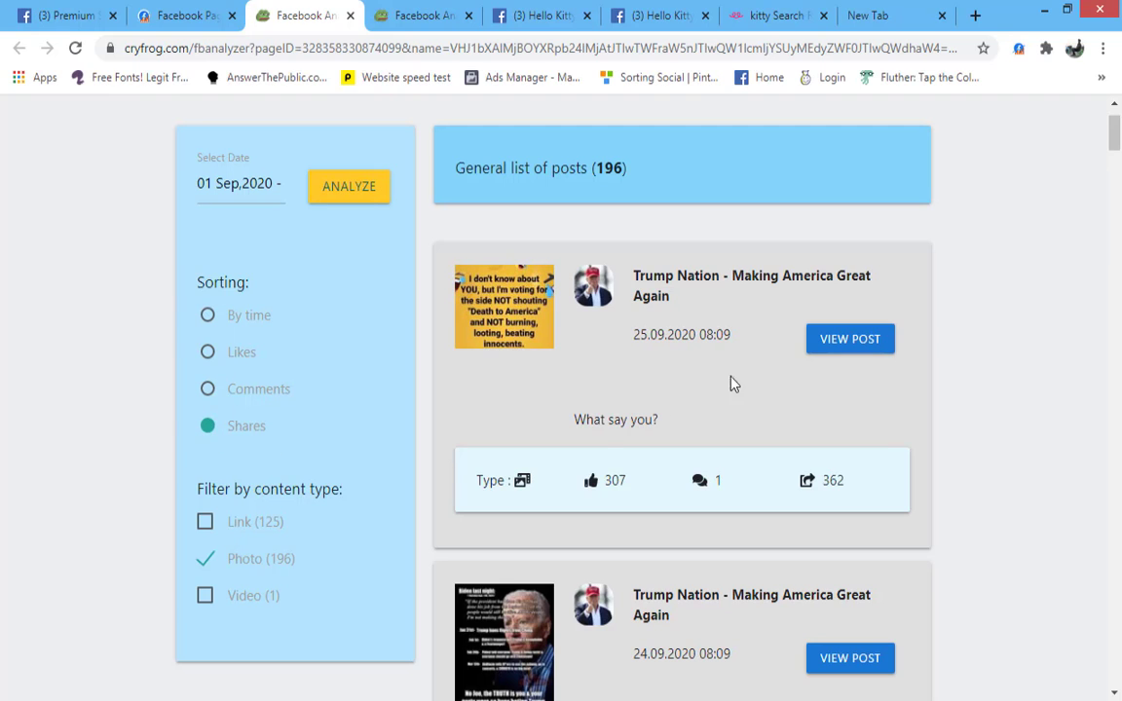
Open the most shared Trump Nation photo post, "What say you?", on Facebook and examine its image and shares.
left_click(846, 340)
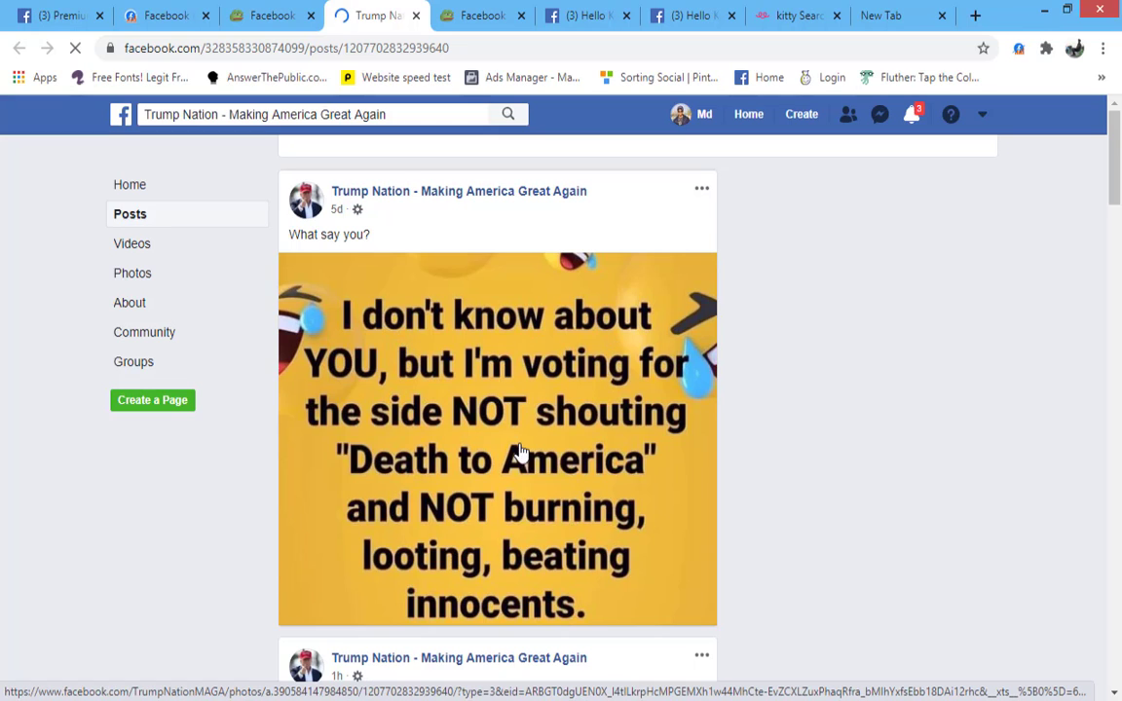
scroll(526, 501, "down", 2)
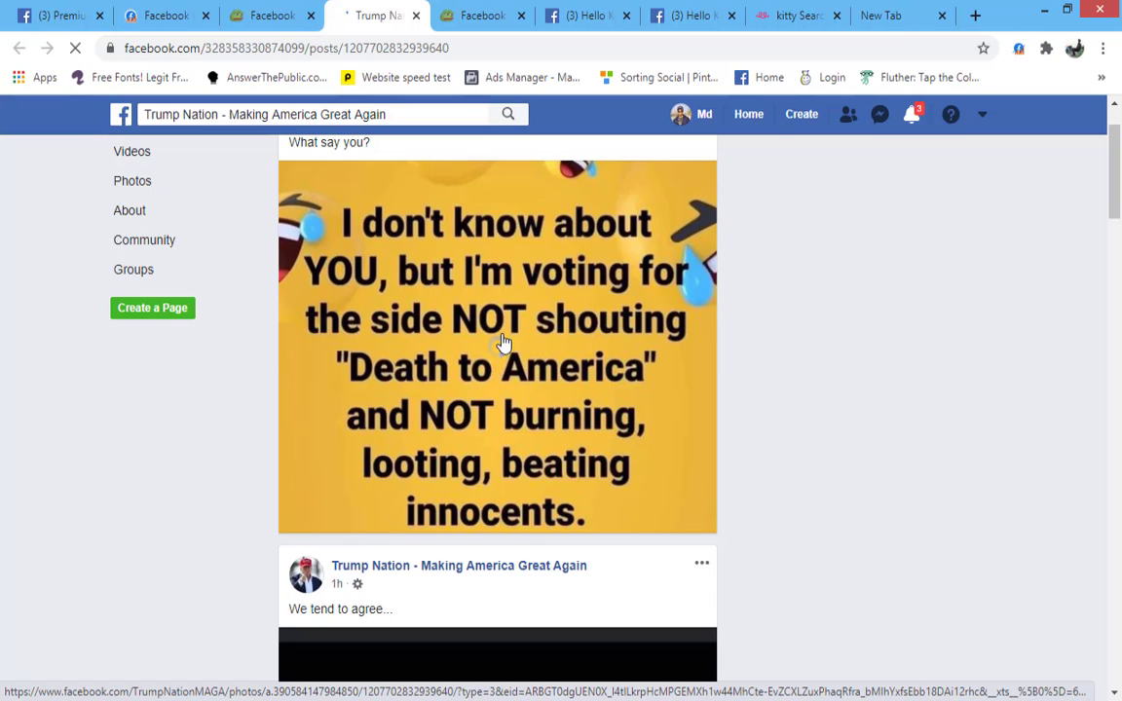
left_click(471, 358)
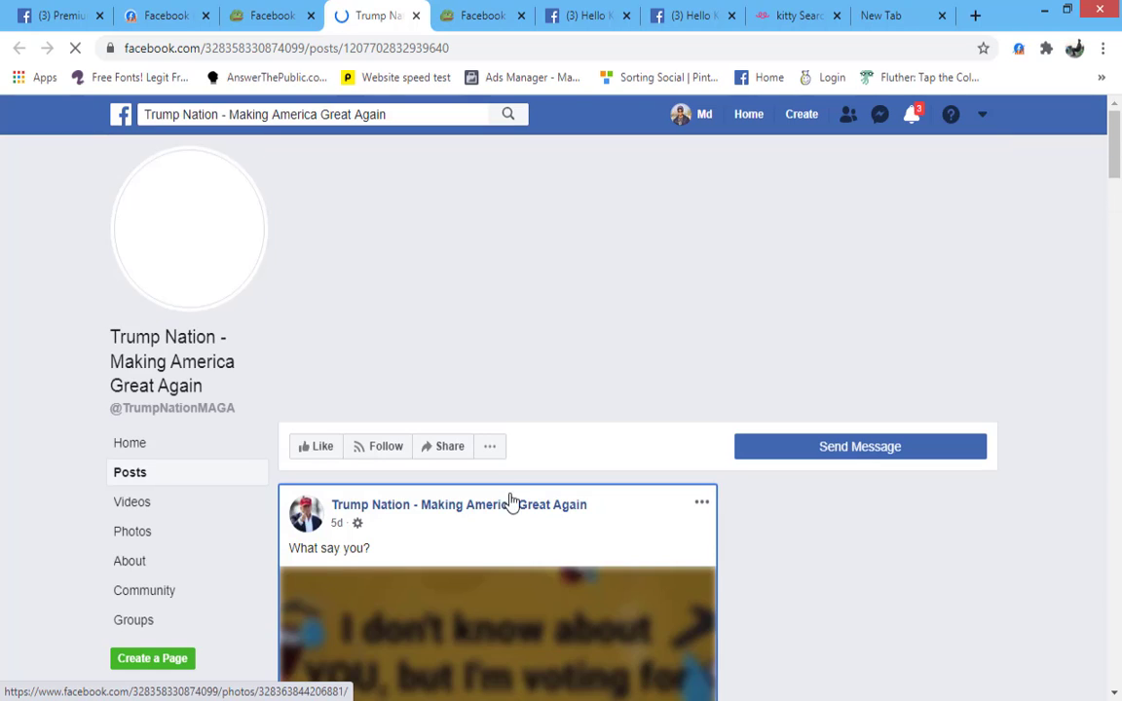
scroll(512, 503, "down", 6)
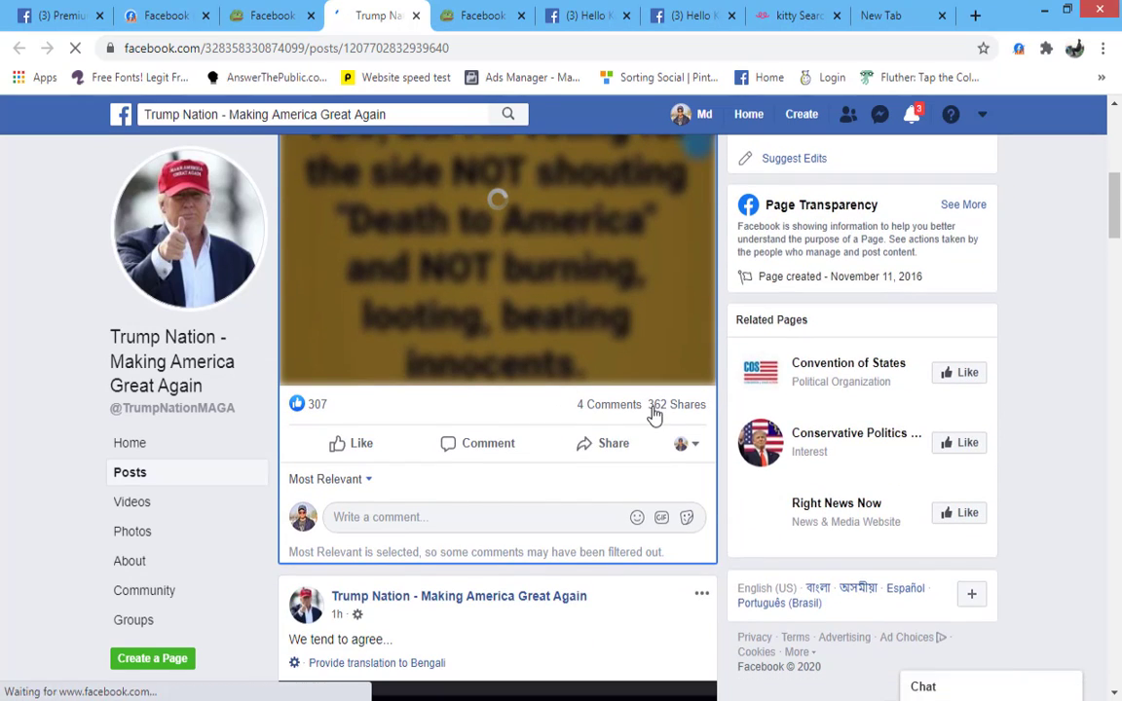
left_click(655, 409)
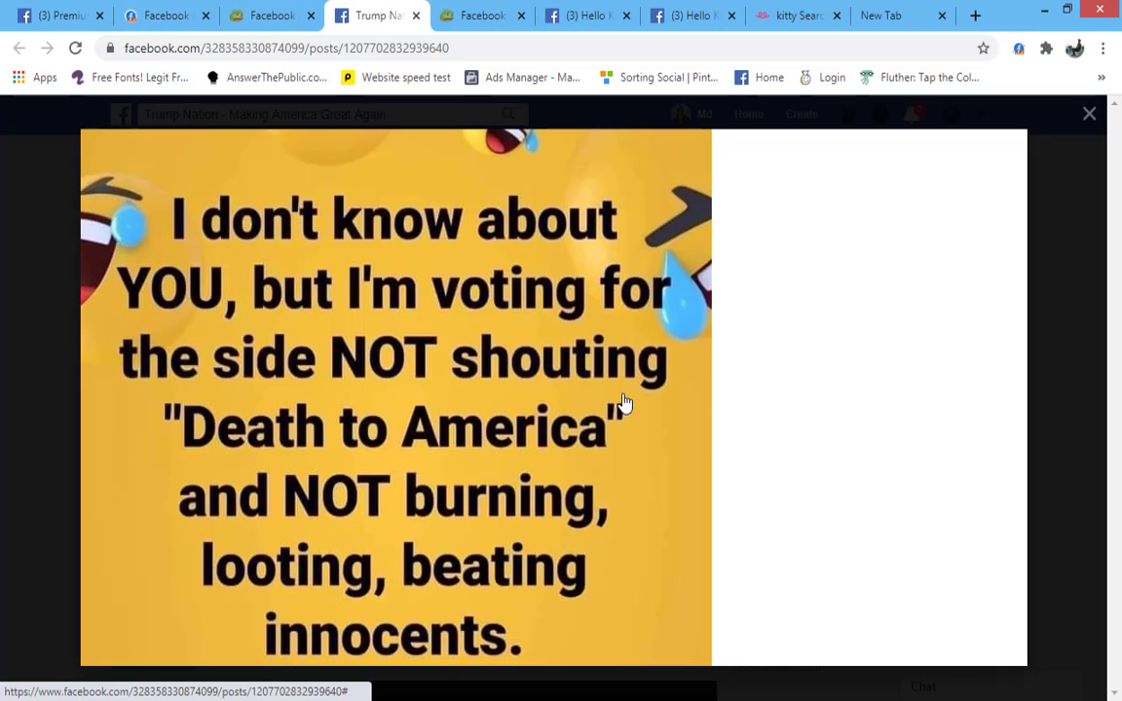